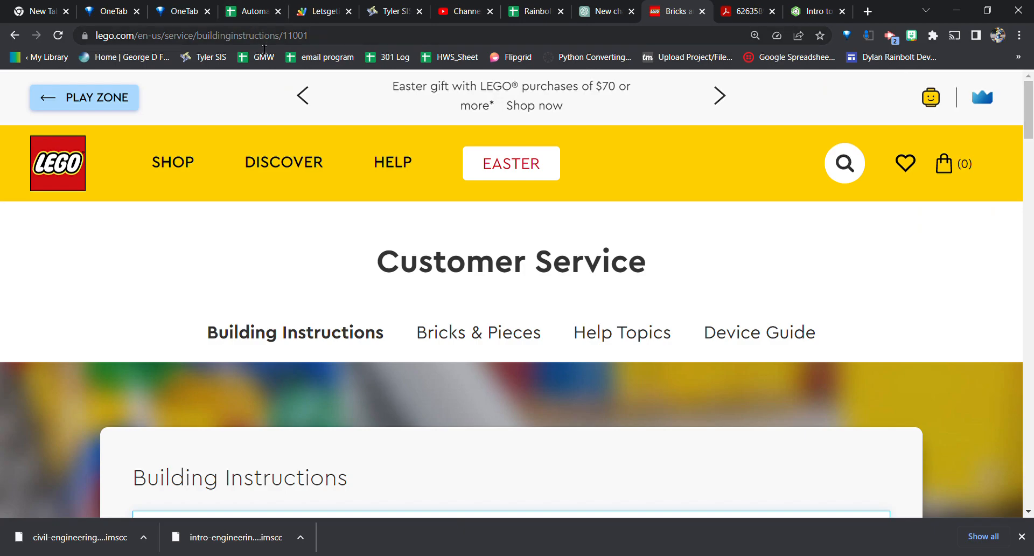
Look through the building instructions page for LEGO set 11001, Bricks and Ideas
{"action": "scroll", "coordinate": [484, 299], "scroll_direction": "down", "scroll_amount": 10}
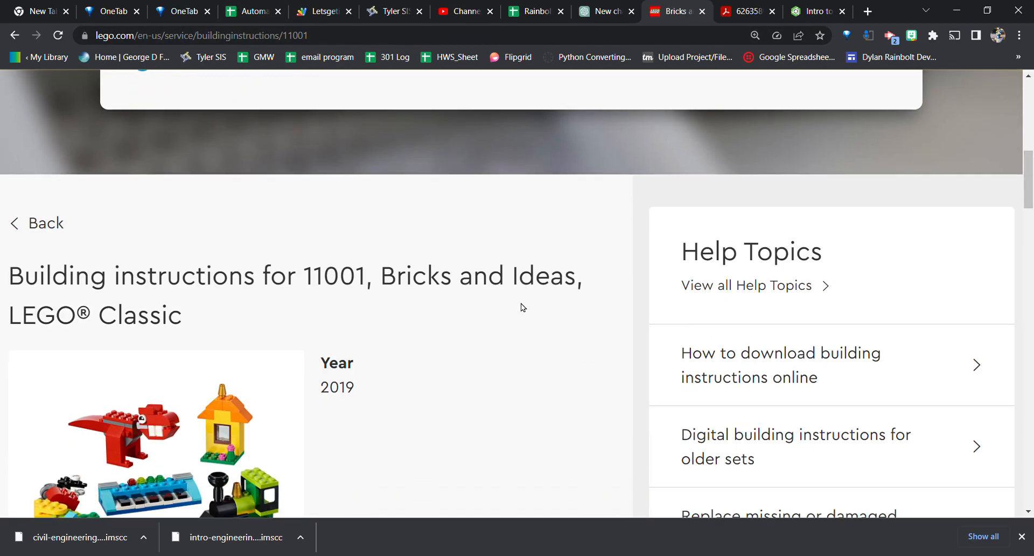
{"action": "scroll", "coordinate": [347, 291], "scroll_direction": "down", "scroll_amount": 4}
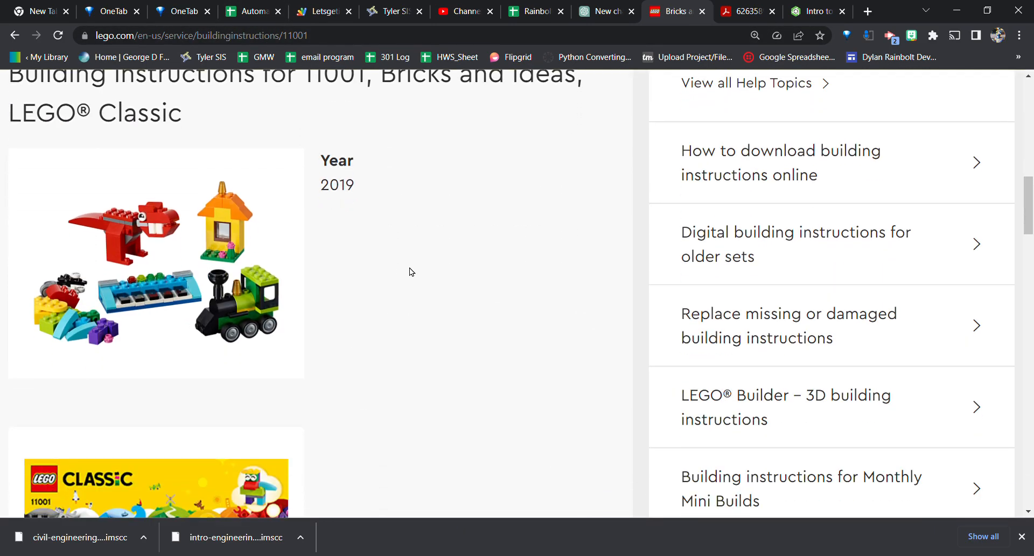
{"action": "scroll", "coordinate": [417, 272], "scroll_direction": "up", "scroll_amount": 4}
{"action": "scroll", "coordinate": [371, 255], "scroll_direction": "down", "scroll_amount": 10}
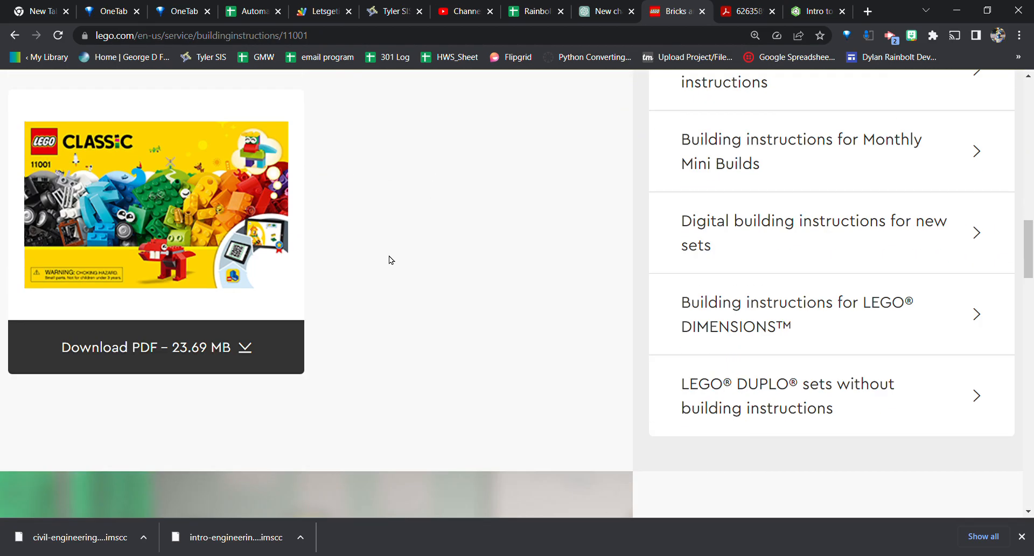
{"action": "scroll", "coordinate": [412, 268], "scroll_direction": "down", "scroll_amount": 5}
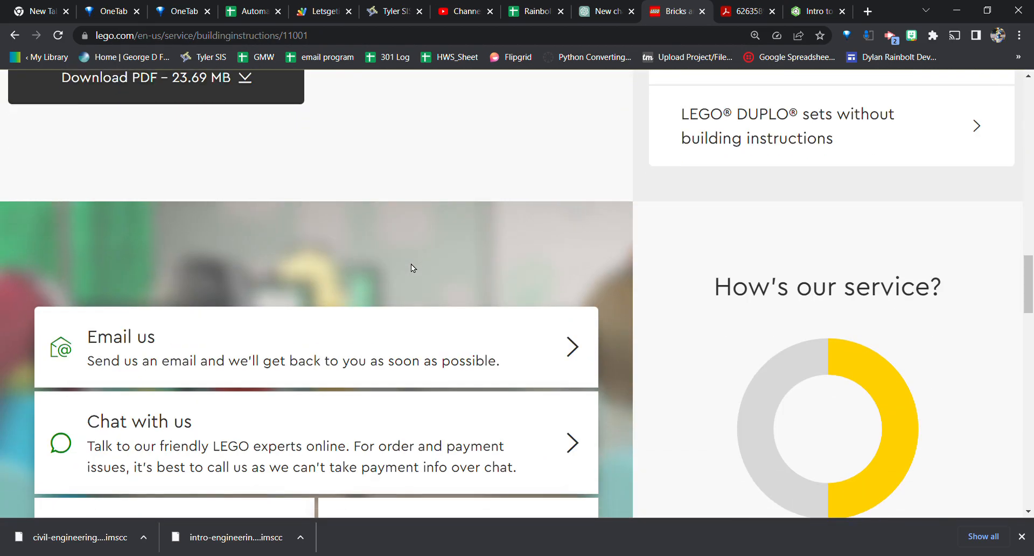
{"action": "scroll", "coordinate": [418, 267], "scroll_direction": "up", "scroll_amount": 13}
{"action": "scroll", "coordinate": [389, 340], "scroll_direction": "up", "scroll_amount": 4}
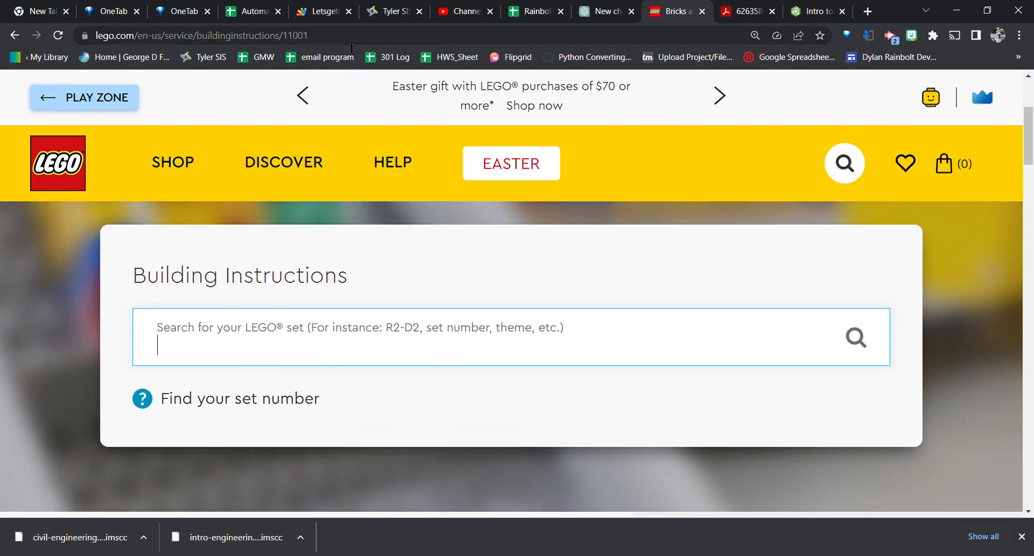
Go to the main LEGO Building Instructions search page at lego.com/en-us/service/buildinginstructions
{"action": "left_click", "coordinate": [352, 44]}
{"action": "type", "text": "lego"}
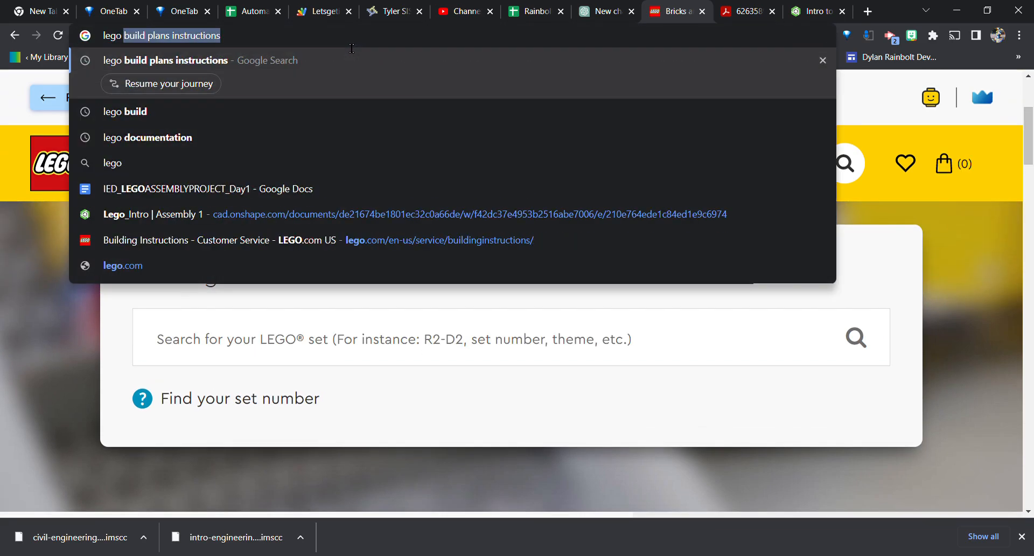
{"action": "key", "text": "Return"}
{"action": "left_click", "coordinate": [270, 246]}
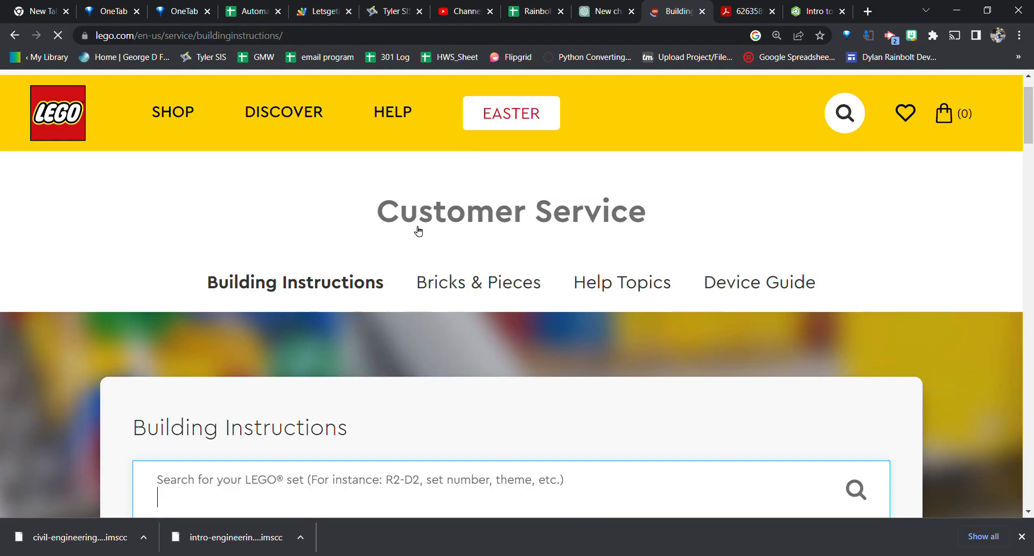
Search the LEGO building instructions for "crab"
{"action": "scroll", "coordinate": [494, 268], "scroll_direction": "down", "scroll_amount": 4}
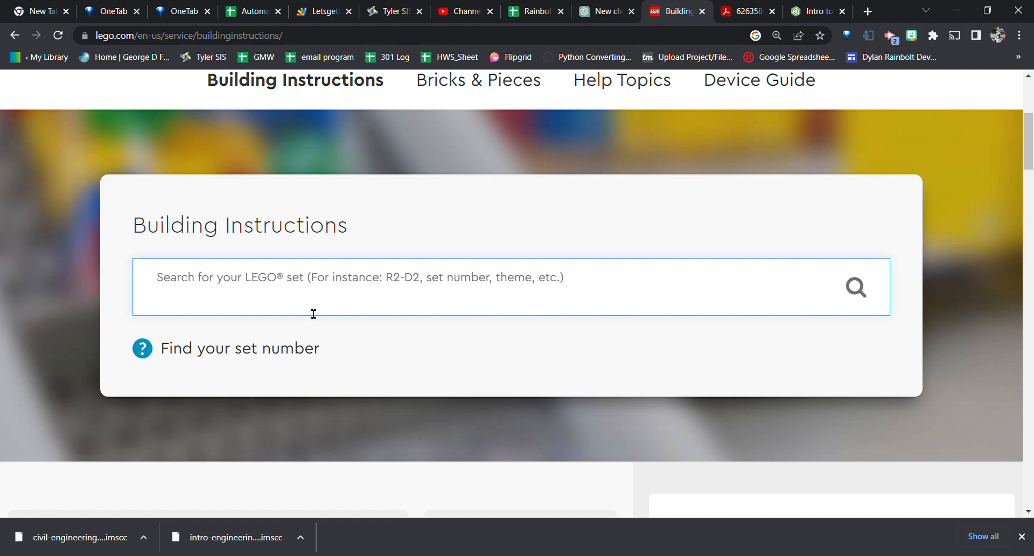
{"action": "left_click", "coordinate": [395, 218]}
{"action": "left_click", "coordinate": [341, 297]}
{"action": "key", "text": "Return"}
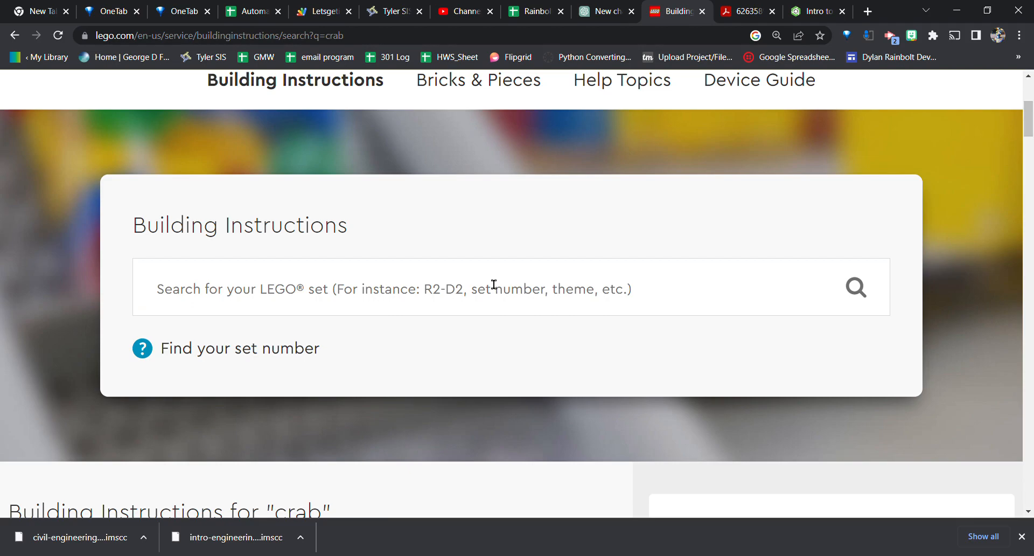
Look through the crab search results for a set with a suitable crab model
{"action": "scroll", "coordinate": [494, 285], "scroll_direction": "down", "scroll_amount": 1}
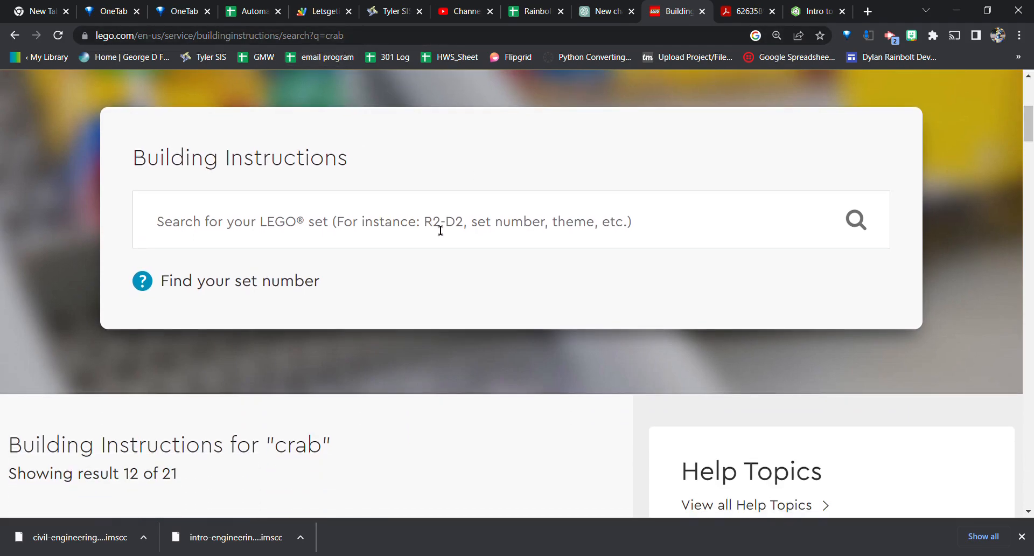
{"action": "scroll", "coordinate": [198, 238], "scroll_direction": "down", "scroll_amount": 4}
{"action": "scroll", "coordinate": [460, 280], "scroll_direction": "down", "scroll_amount": 3}
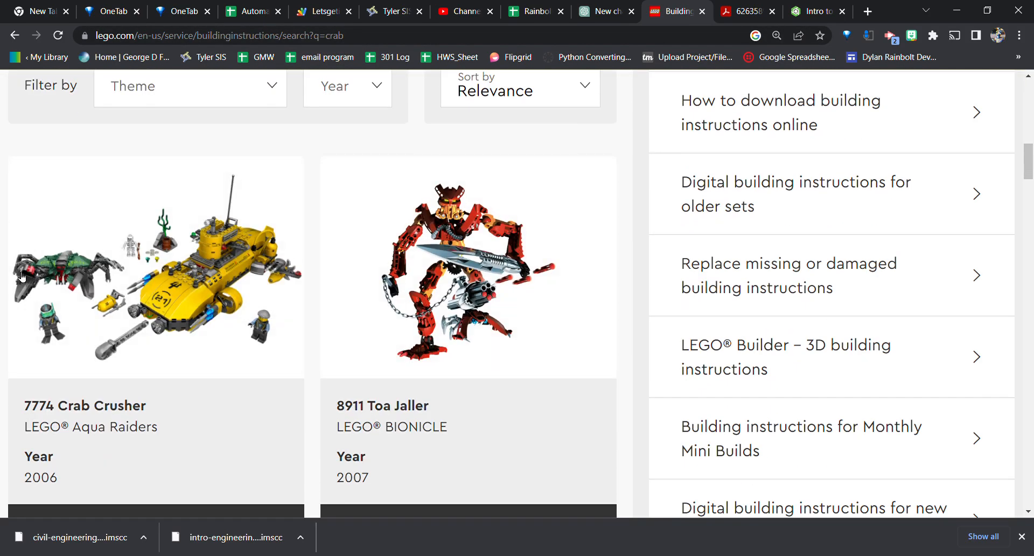
{"action": "scroll", "coordinate": [490, 261], "scroll_direction": "down", "scroll_amount": 6}
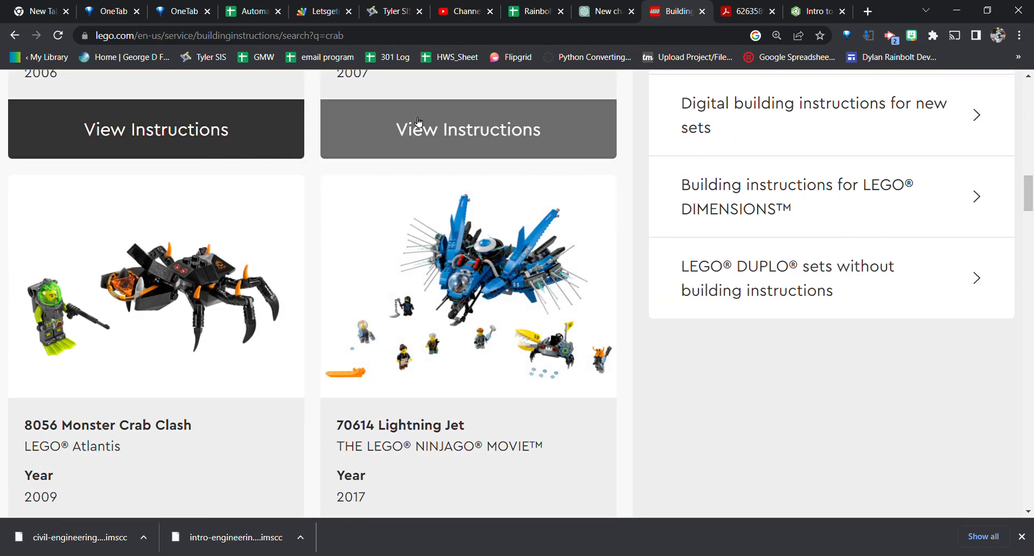
{"action": "scroll", "coordinate": [380, 298], "scroll_direction": "down", "scroll_amount": 7}
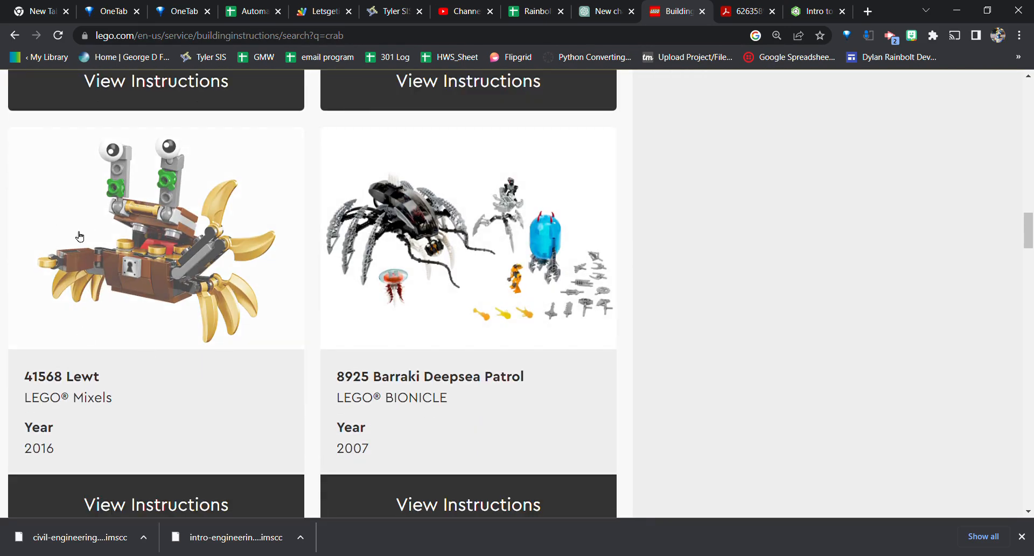
{"action": "scroll", "coordinate": [146, 310], "scroll_direction": "down", "scroll_amount": 5}
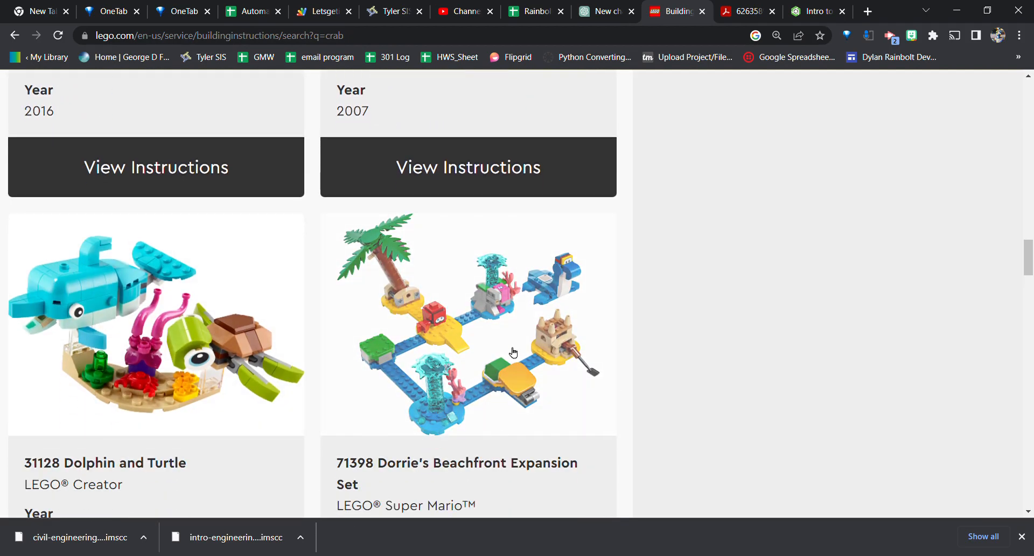
{"action": "scroll", "coordinate": [510, 366], "scroll_direction": "down", "scroll_amount": 1}
{"action": "scroll", "coordinate": [504, 269], "scroll_direction": "down", "scroll_amount": 7}
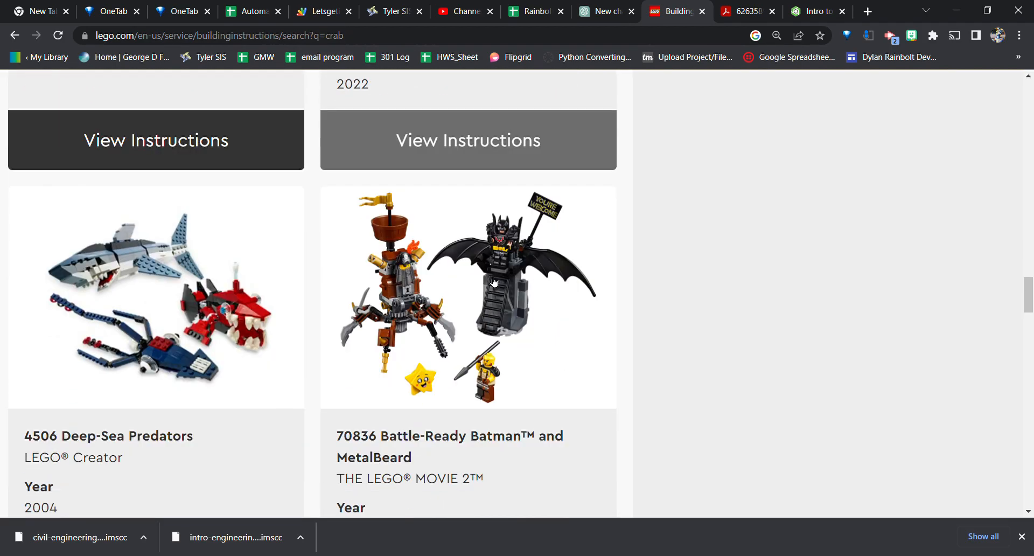
{"action": "scroll", "coordinate": [463, 347], "scroll_direction": "down", "scroll_amount": 1}
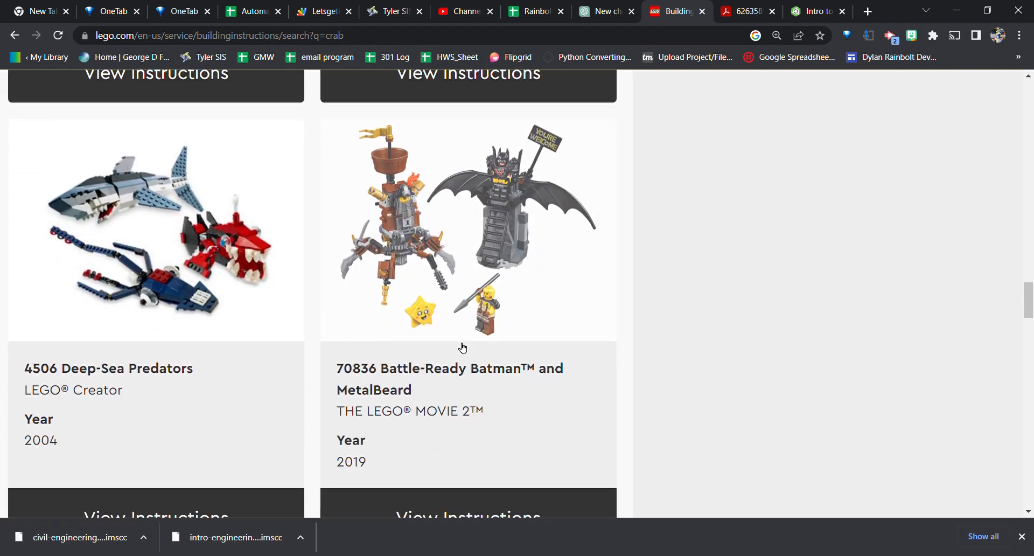
{"action": "scroll", "coordinate": [462, 256], "scroll_direction": "down", "scroll_amount": 1}
{"action": "scroll", "coordinate": [463, 256], "scroll_direction": "up", "scroll_amount": 1}
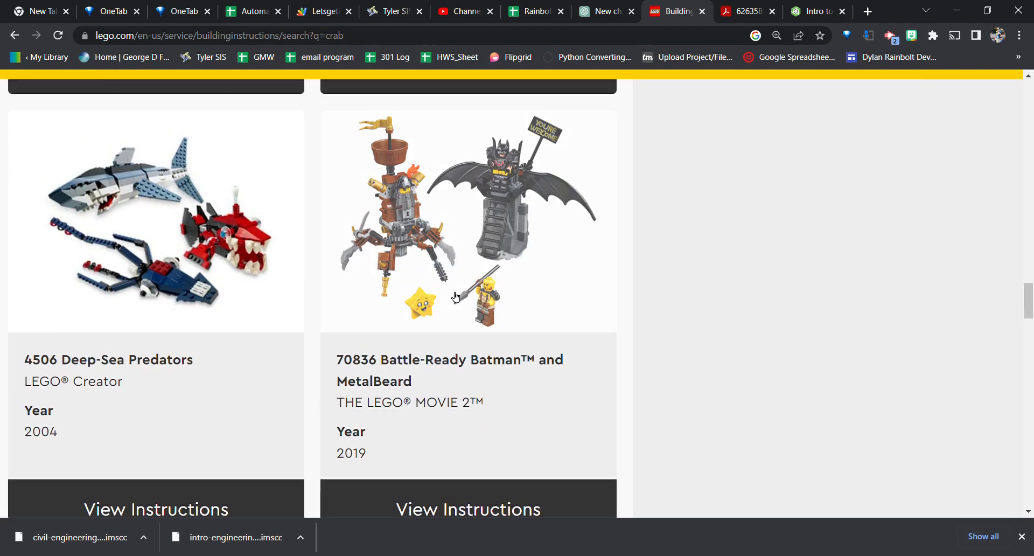
{"action": "scroll", "coordinate": [501, 286], "scroll_direction": "down", "scroll_amount": 5}
{"action": "scroll", "coordinate": [513, 299], "scroll_direction": "down", "scroll_amount": 1}
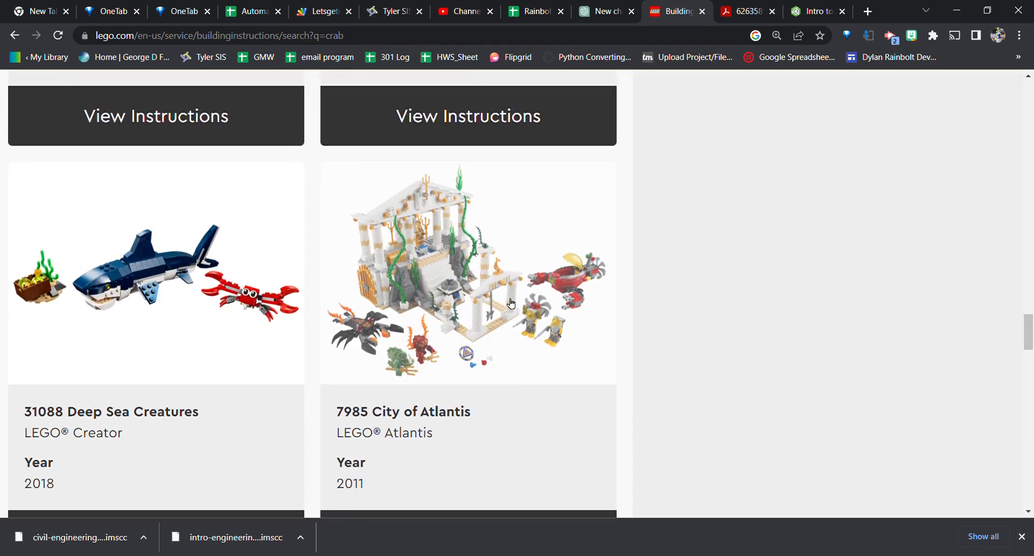
Open the 31088 Deep Sea Creatures set and open its 1/3 instruction PDF
{"action": "left_click", "coordinate": [184, 307]}
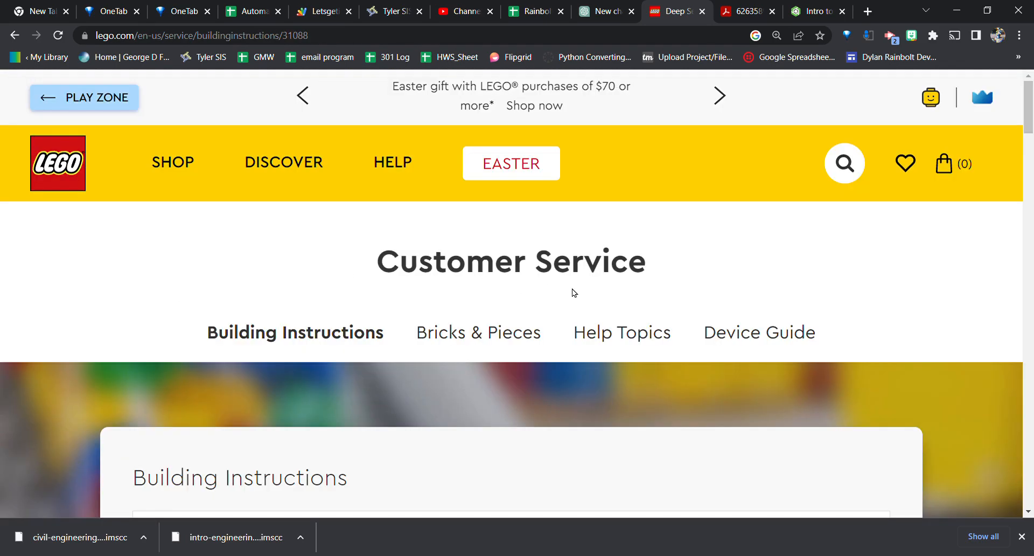
{"action": "scroll", "coordinate": [592, 302], "scroll_direction": "down", "scroll_amount": 10}
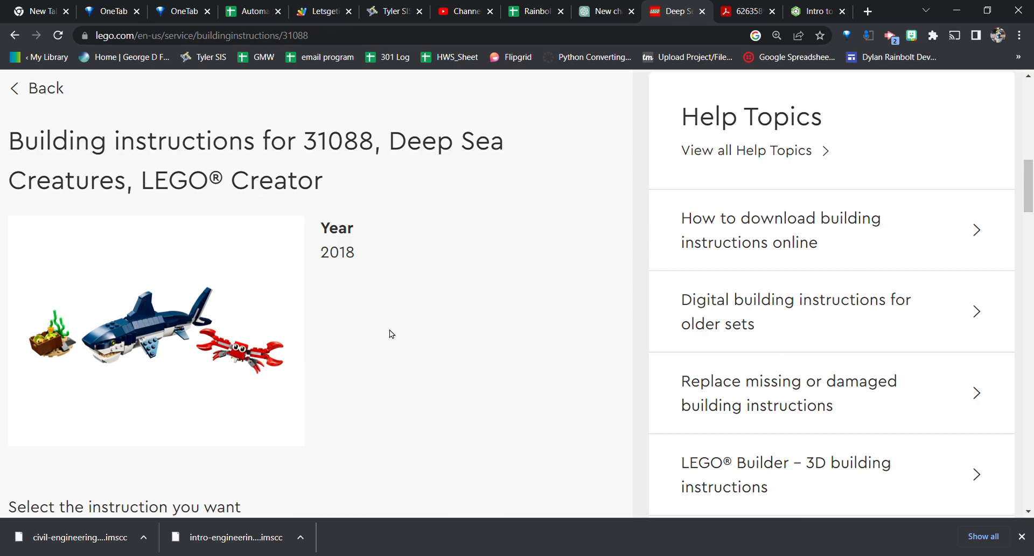
{"action": "scroll", "coordinate": [380, 334], "scroll_direction": "down", "scroll_amount": 1}
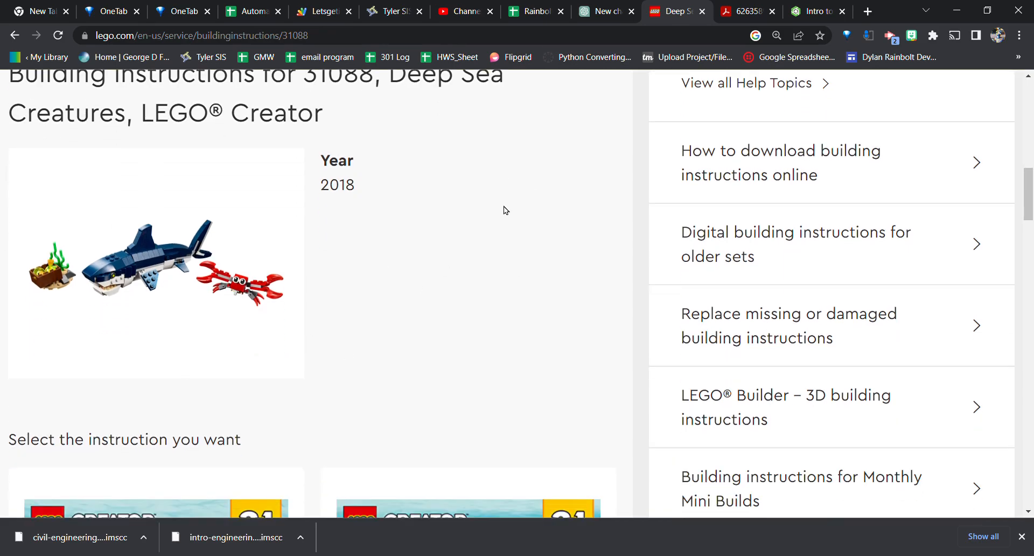
{"action": "key", "text": "ctrl+minus"}
{"action": "key", "text": "ctrl+minus"}
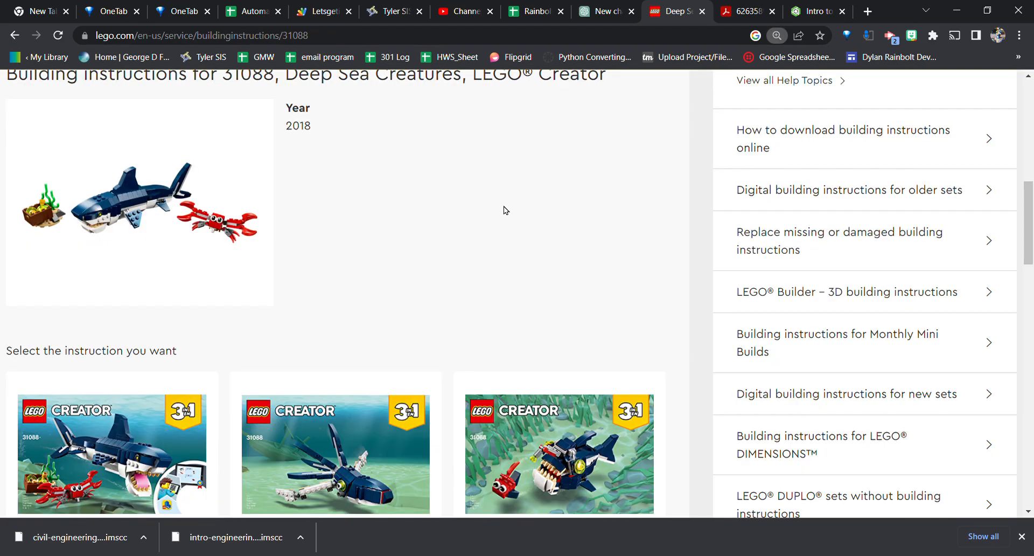
{"action": "scroll", "coordinate": [427, 233], "scroll_direction": "up", "scroll_amount": 4}
{"action": "scroll", "coordinate": [475, 233], "scroll_direction": "down", "scroll_amount": 9}
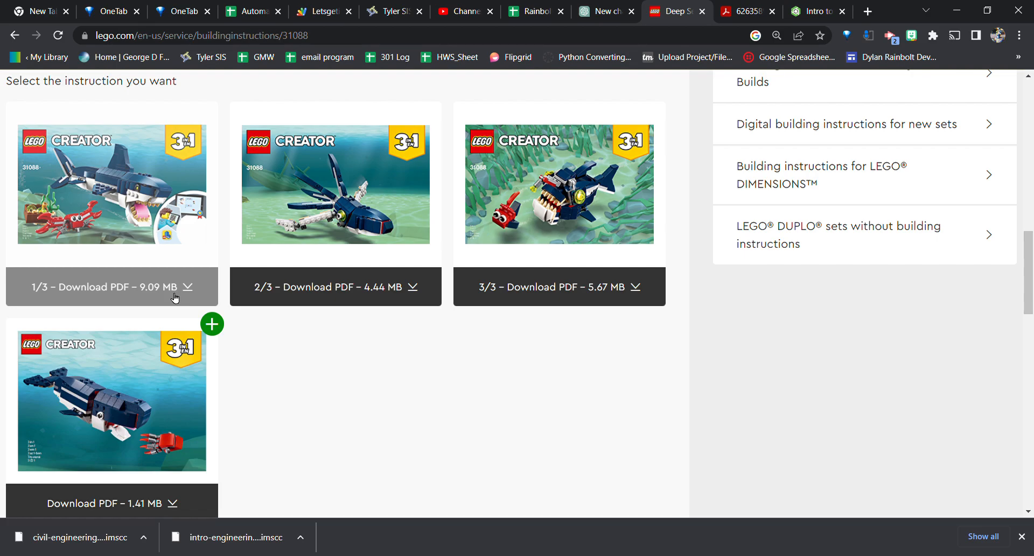
{"action": "left_click", "coordinate": [174, 295]}
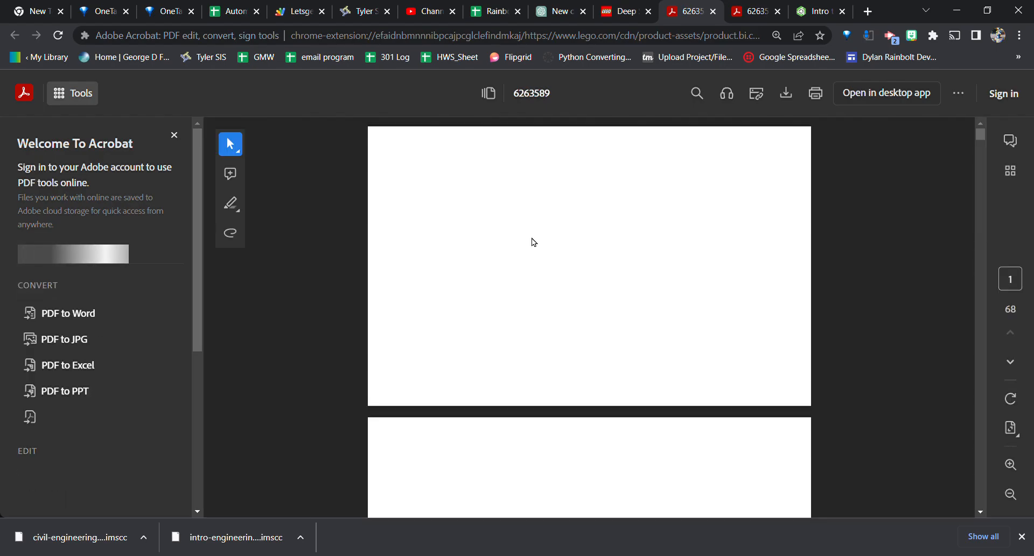
Read through the instruction PDF to the crab's assembly steps 1 to 4 on pages 5 and 6
{"action": "scroll", "coordinate": [694, 317], "scroll_direction": "down", "scroll_amount": 4}
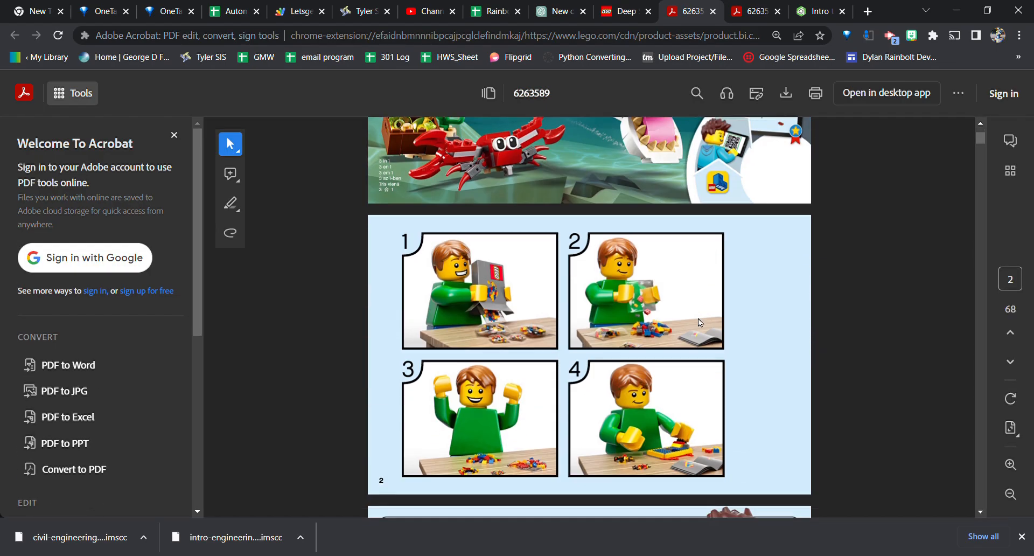
{"action": "scroll", "coordinate": [554, 274], "scroll_direction": "down", "scroll_amount": 3}
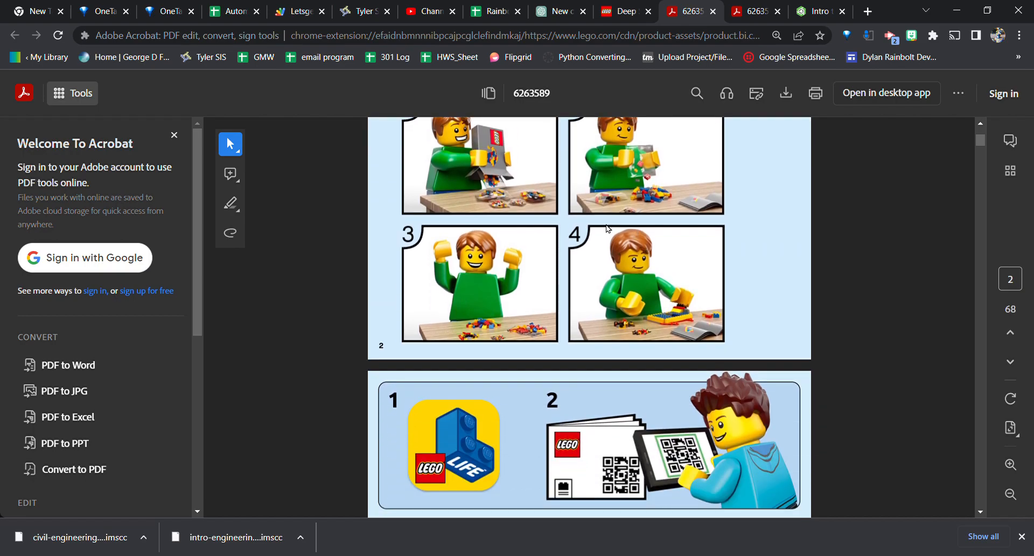
{"action": "scroll", "coordinate": [644, 290], "scroll_direction": "down", "scroll_amount": 10}
{"action": "scroll", "coordinate": [641, 312], "scroll_direction": "down", "scroll_amount": 3}
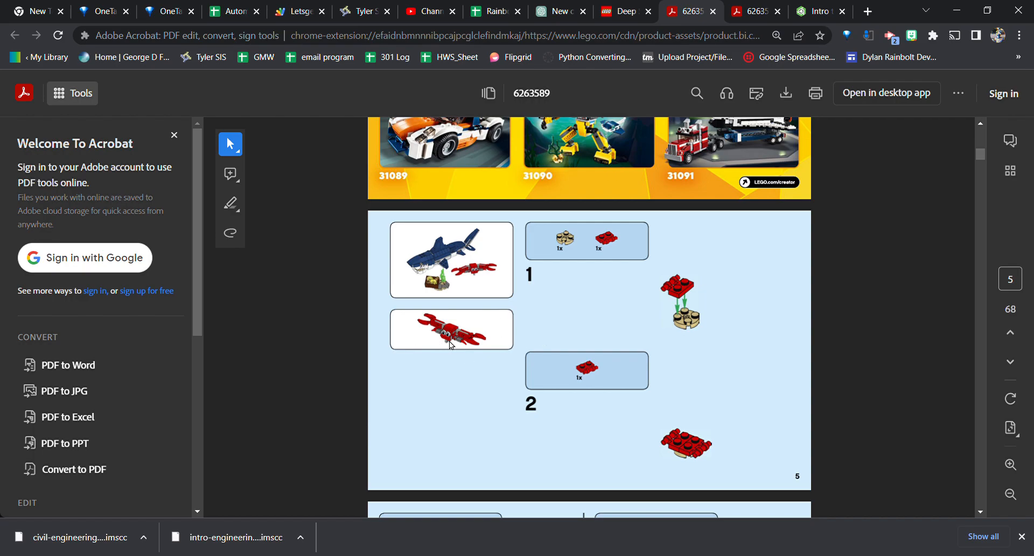
{"action": "scroll", "coordinate": [539, 331], "scroll_direction": "down", "scroll_amount": 1}
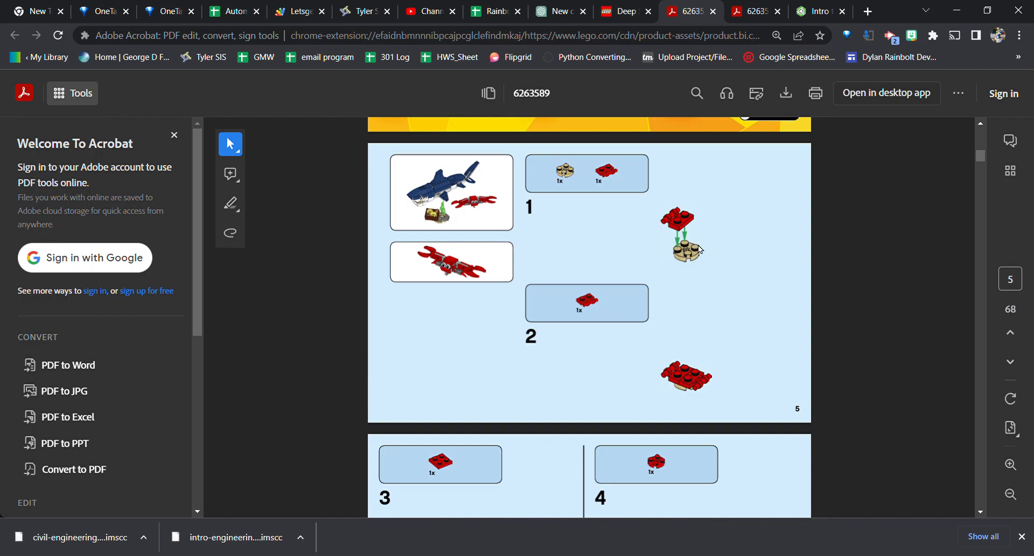
{"action": "scroll", "coordinate": [683, 236], "scroll_direction": "down", "scroll_amount": 4}
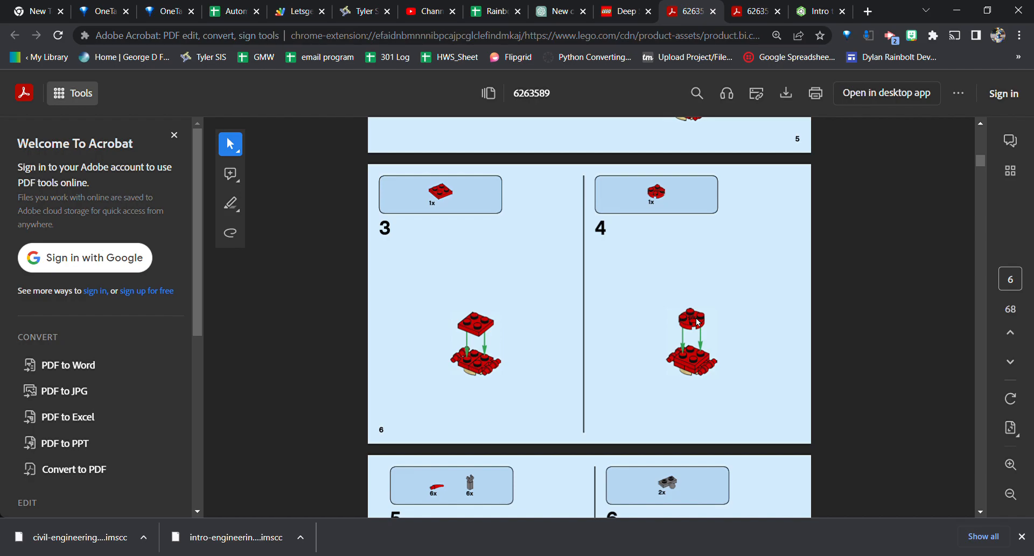
Examine the round red plate in assembly step 4 on page 6 of the PDF up close
{"action": "scroll", "coordinate": [697, 322], "scroll_direction": "up", "scroll_amount": 2, "text": "ctrl"}
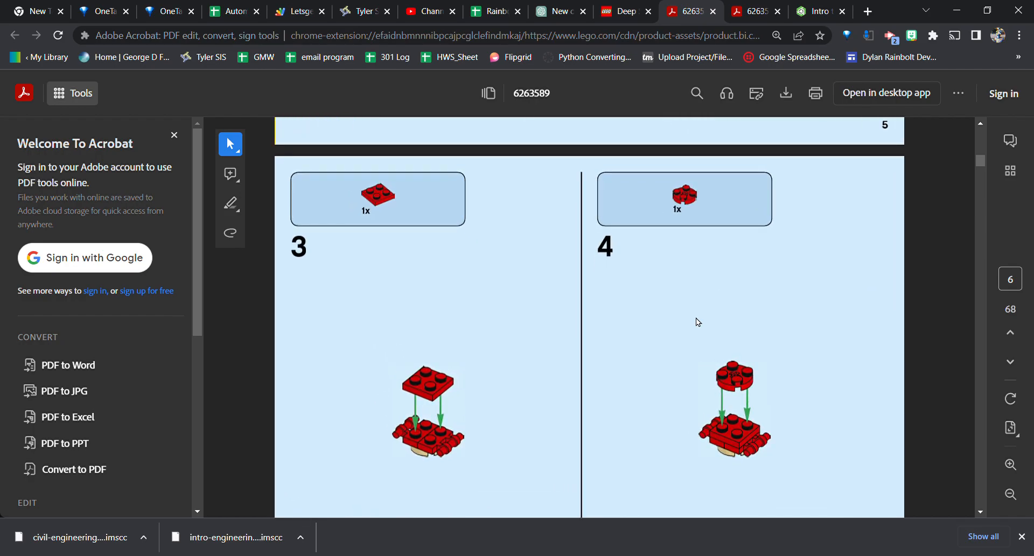
{"action": "scroll", "coordinate": [698, 322], "scroll_direction": "down", "scroll_amount": 1}
{"action": "scroll", "coordinate": [758, 379], "scroll_direction": "up", "scroll_amount": 4, "text": "ctrl"}
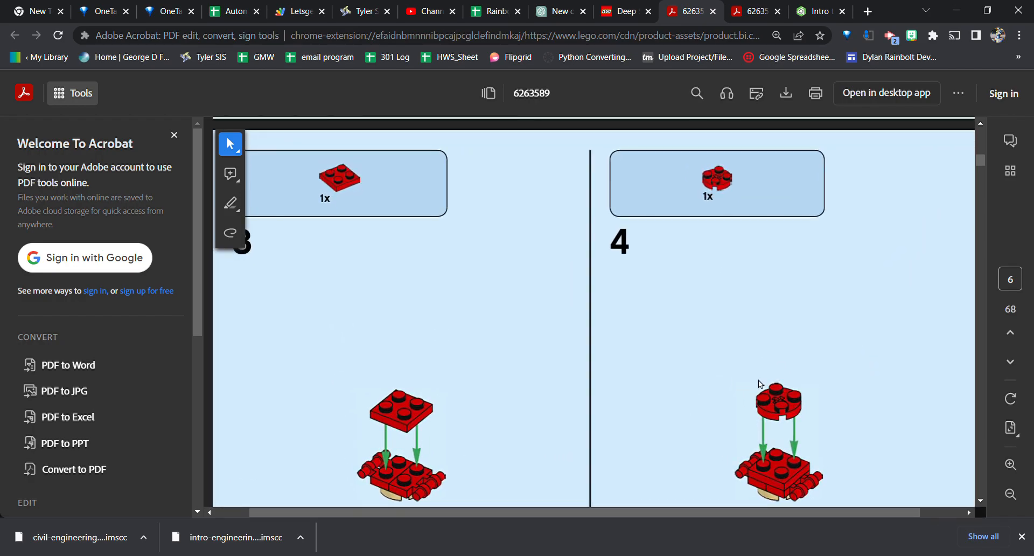
{"action": "scroll", "coordinate": [758, 380], "scroll_direction": "up", "scroll_amount": 3, "text": "ctrl"}
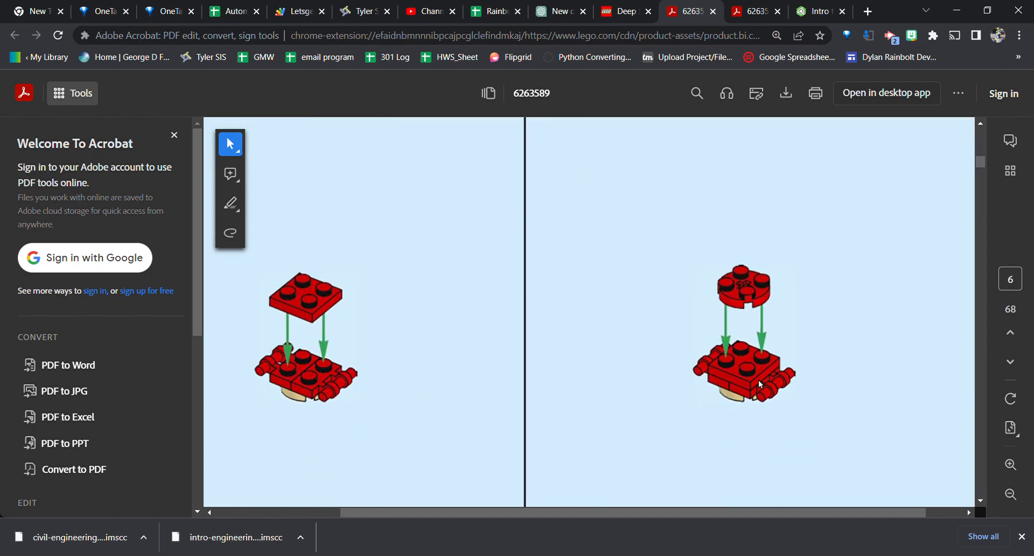
{"action": "scroll", "coordinate": [758, 380], "scroll_direction": "up", "scroll_amount": 2, "text": "ctrl"}
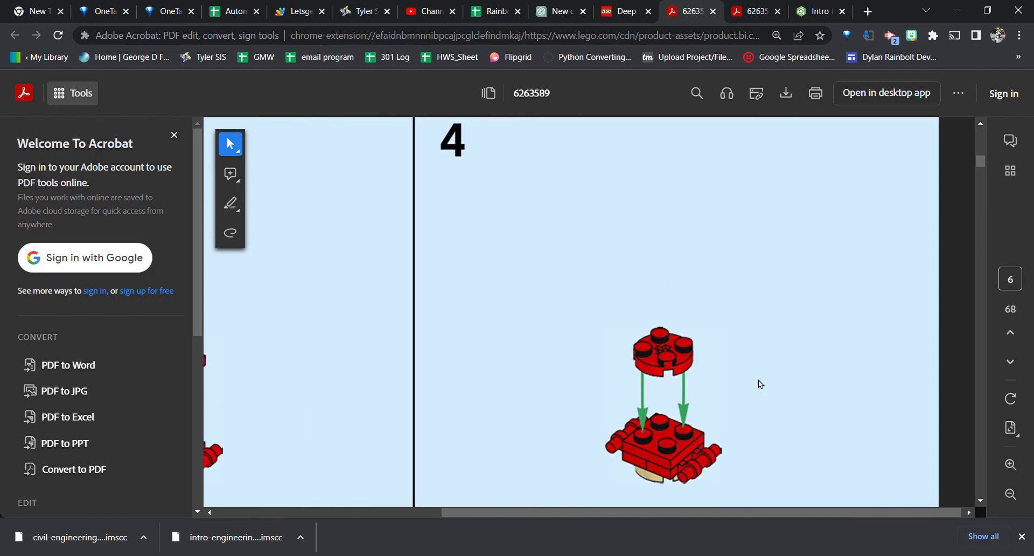
{"action": "scroll", "coordinate": [758, 380], "scroll_direction": "right", "scroll_amount": 1}
{"action": "scroll", "coordinate": [758, 379], "scroll_direction": "down", "scroll_amount": 2}
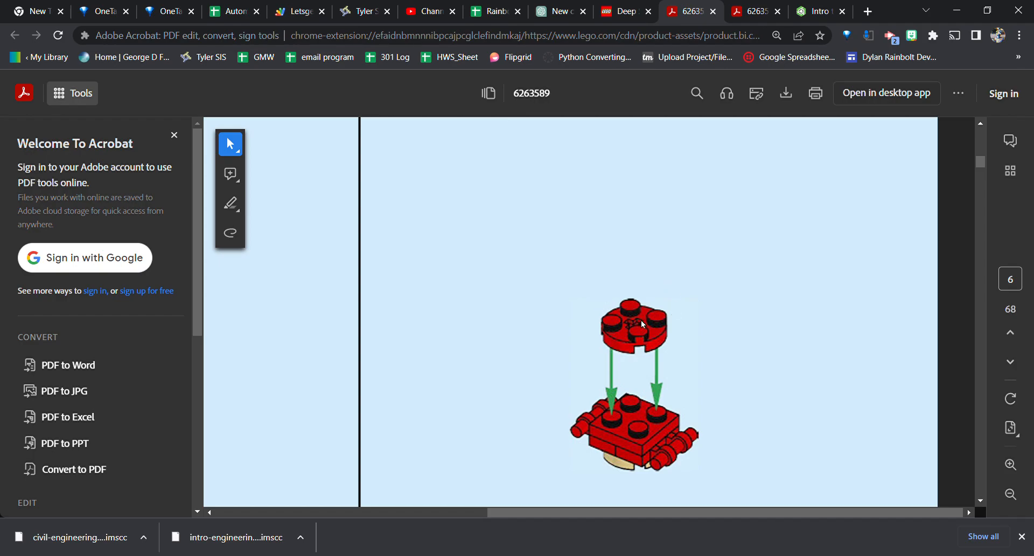
Switch to the Intro to FeatureScript document in Onshape
{"action": "left_click", "coordinate": [818, 11]}
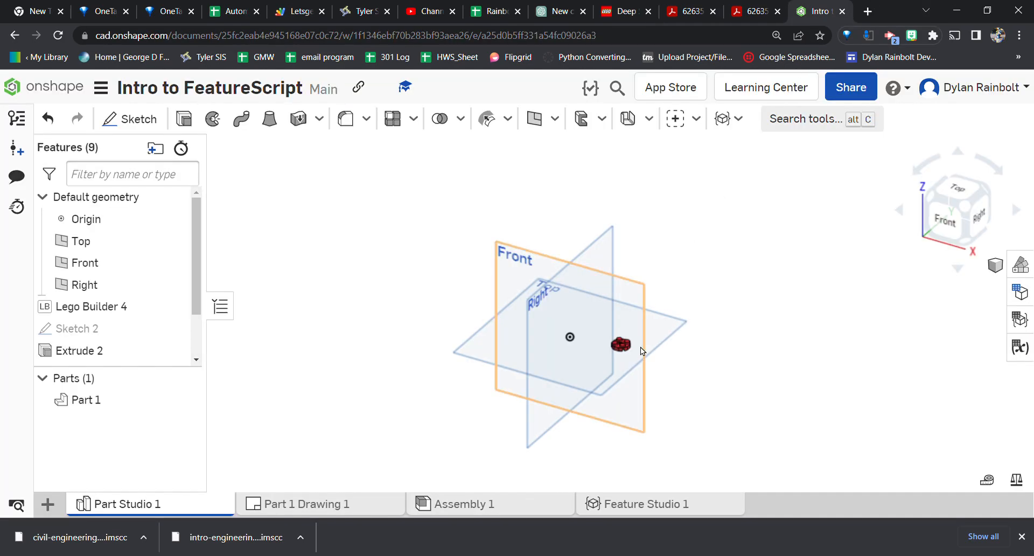
Examine the existing round red part from above and compare it with the plate in assembly step 4 of the instruction PDF
{"action": "scroll", "coordinate": [640, 346], "scroll_direction": "up", "scroll_amount": 5}
{"action": "right_click_drag", "start_coordinate": [619, 309], "coordinate": [624, 349]}
{"action": "left_click", "coordinate": [960, 202]}
{"action": "scroll", "coordinate": [763, 297], "scroll_direction": "up", "scroll_amount": 4}
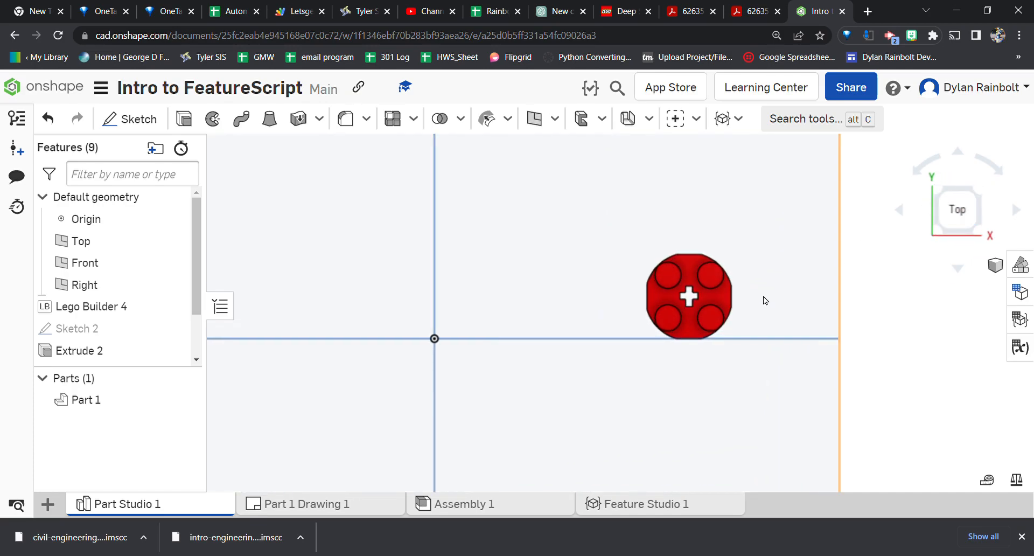
{"action": "scroll", "coordinate": [762, 299], "scroll_direction": "up", "scroll_amount": 4}
{"action": "scroll", "coordinate": [672, 231], "scroll_direction": "down", "scroll_amount": 2}
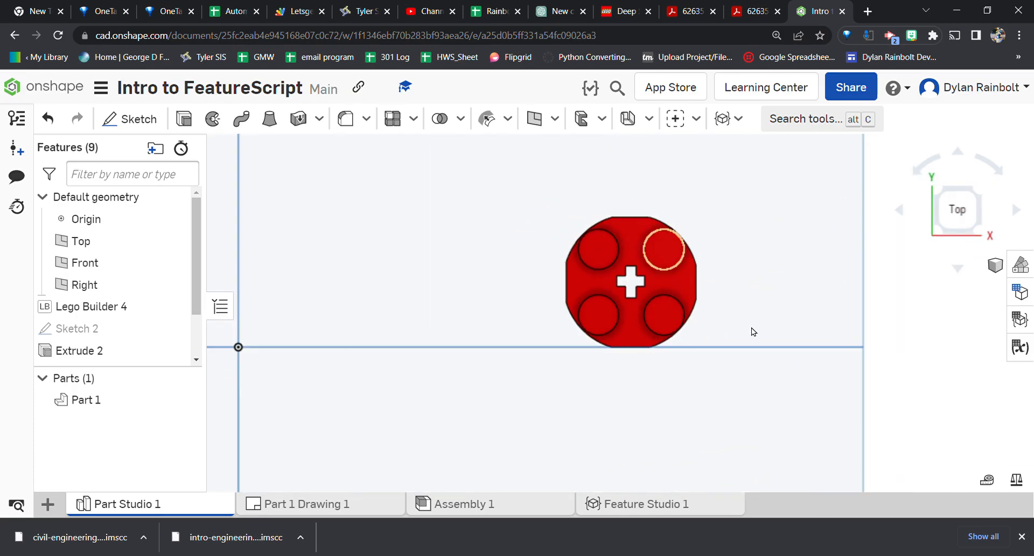
{"action": "left_click", "coordinate": [750, 11]}
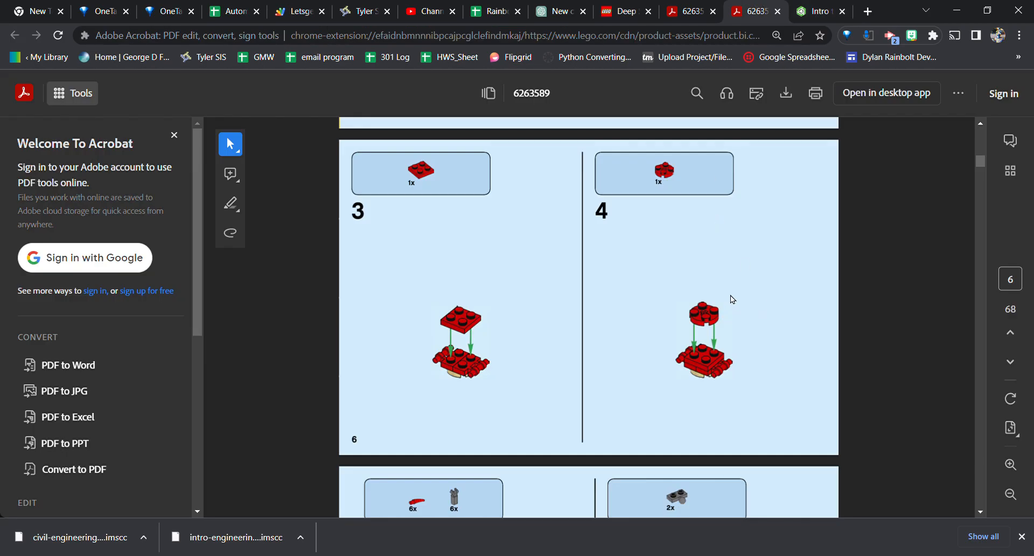
{"action": "left_click", "coordinate": [818, 11]}
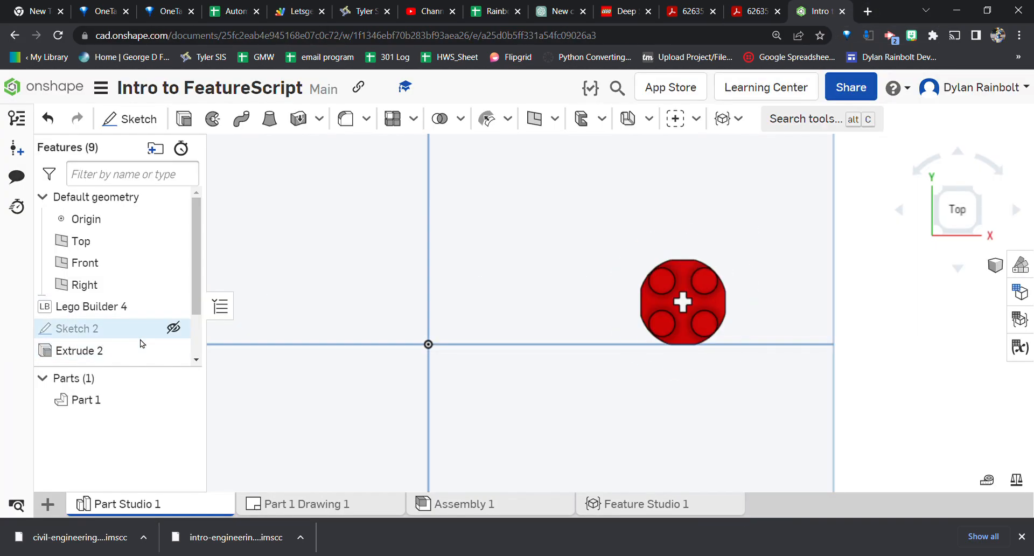
Delete the Extrude 2 feature that rounds off the LEGO plate
{"action": "left_click", "coordinate": [103, 356]}
{"action": "left_click", "coordinate": [947, 230]}
{"action": "scroll", "coordinate": [706, 322], "scroll_direction": "up", "scroll_amount": 6}
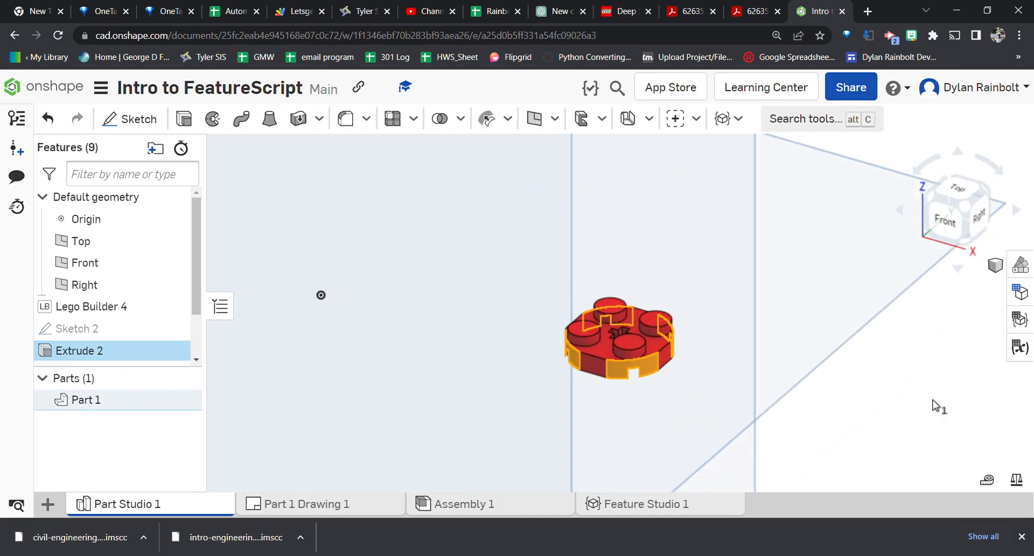
{"action": "left_click", "coordinate": [897, 392]}
{"action": "left_click", "coordinate": [120, 356]}
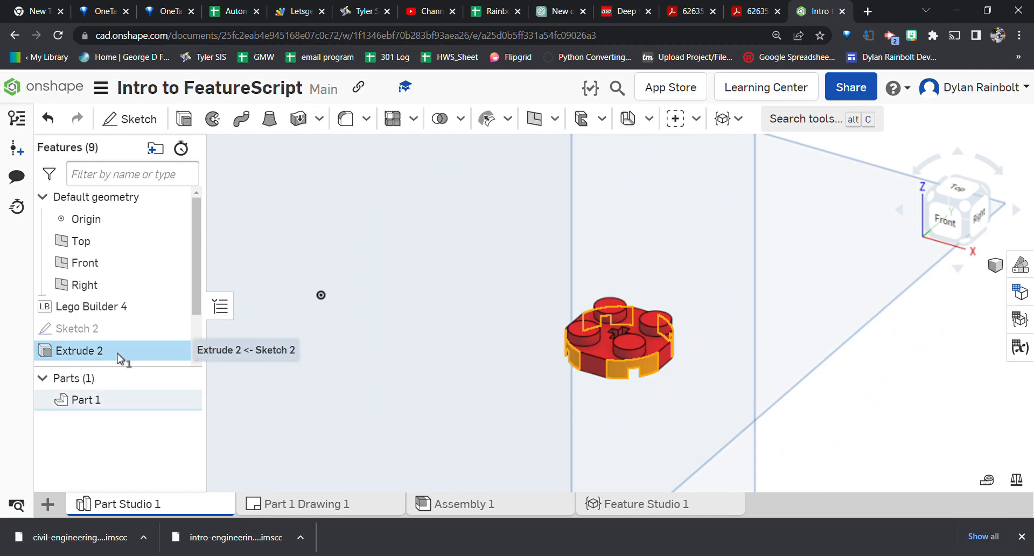
{"action": "key", "text": "Delete"}
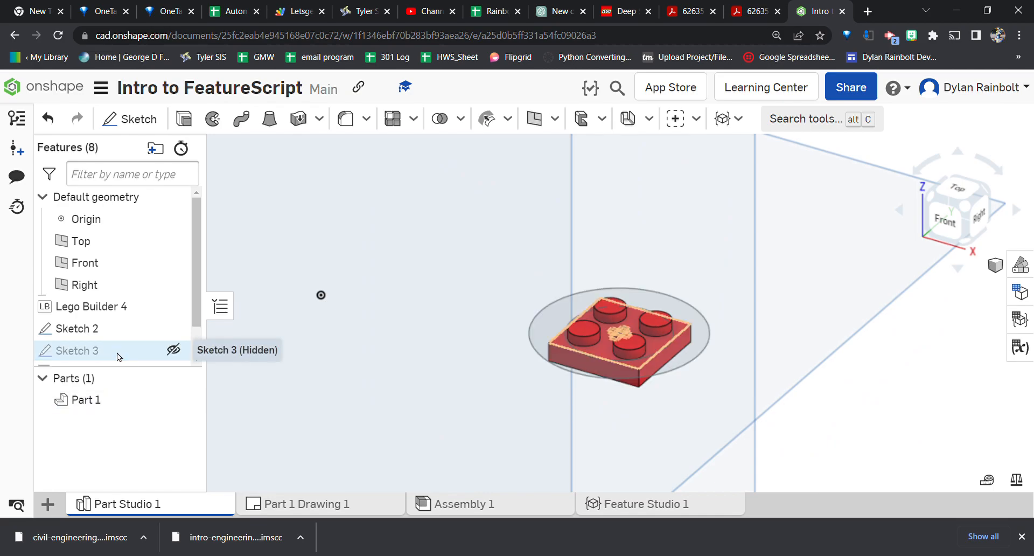
Delete the Extrude 3 feature that cuts the cross-shaped hole in the plate
{"action": "left_click", "coordinate": [107, 337]}
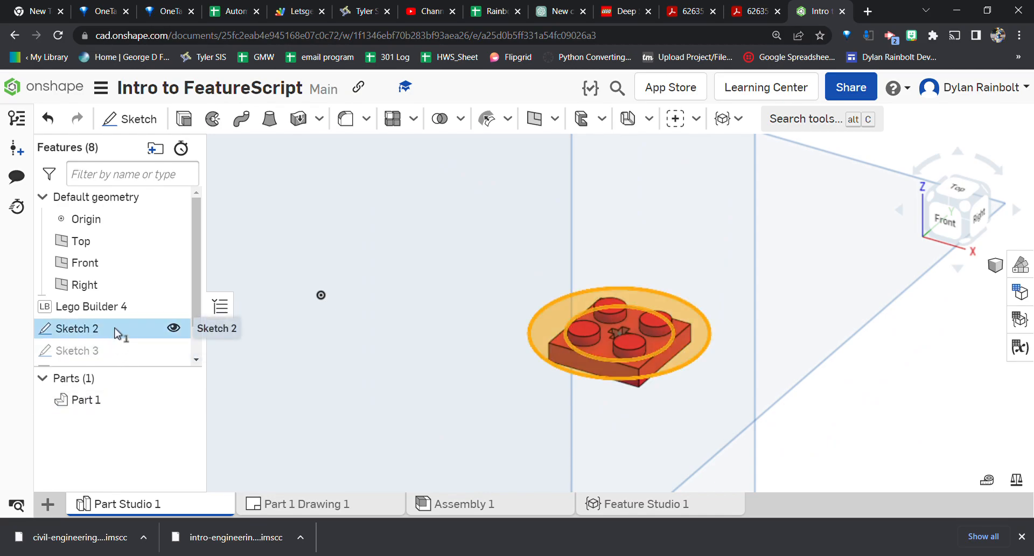
{"action": "scroll", "coordinate": [110, 340], "scroll_direction": "down", "scroll_amount": 1}
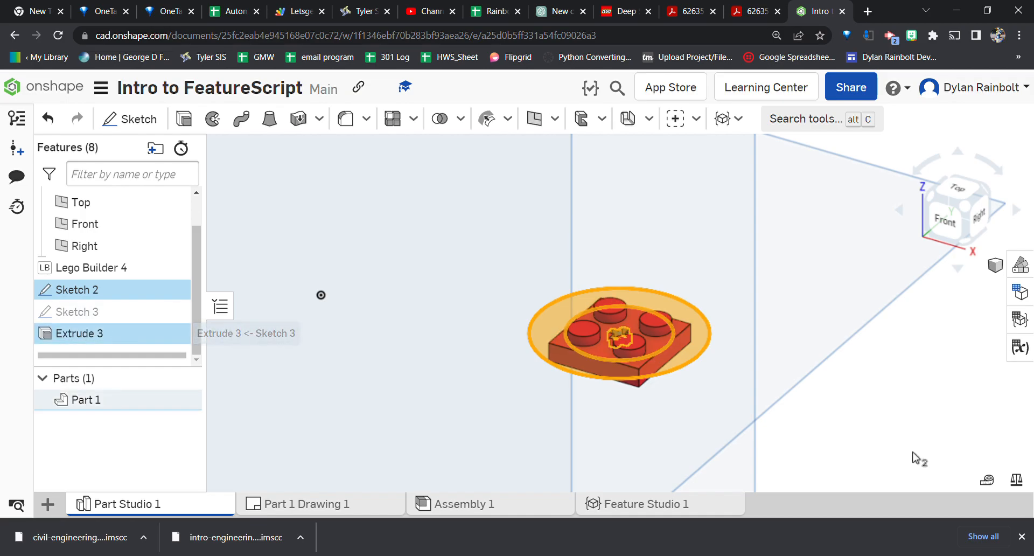
{"action": "left_click", "coordinate": [754, 418]}
{"action": "left_click", "coordinate": [90, 334]}
{"action": "key", "text": "Delete"}
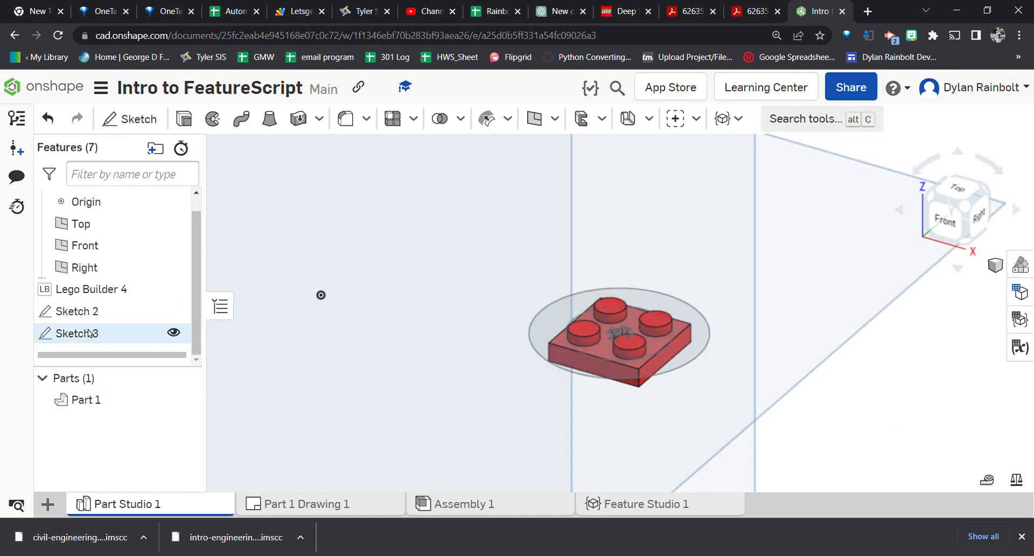
Delete Sketch 3, Sketch 2 and Lego Builder 4, leaving only the default geometry
{"action": "scroll", "coordinate": [961, 440], "scroll_direction": "up", "scroll_amount": 3}
{"action": "scroll", "coordinate": [834, 409], "scroll_direction": "down", "scroll_amount": 2}
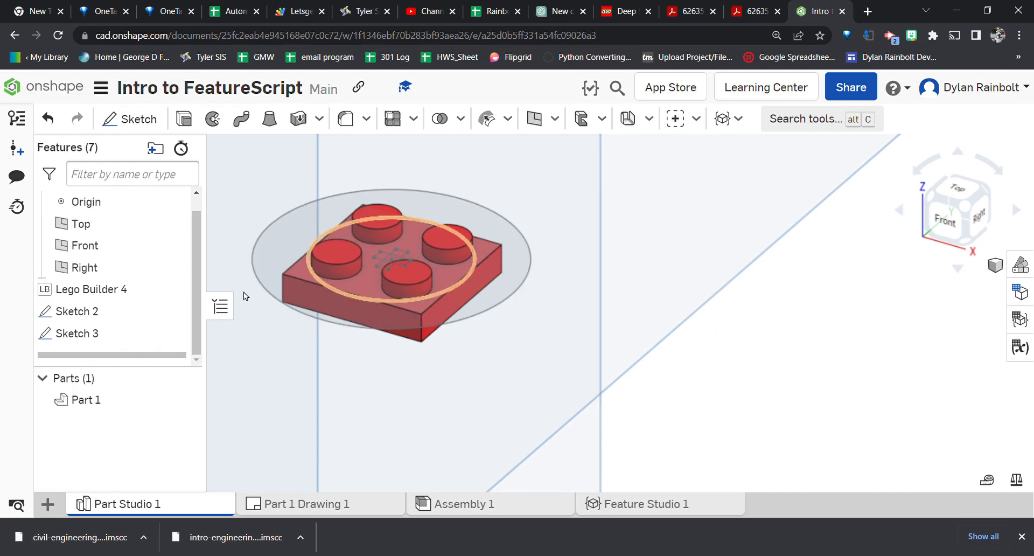
{"action": "left_click", "coordinate": [85, 334]}
{"action": "key", "text": "Delete"}
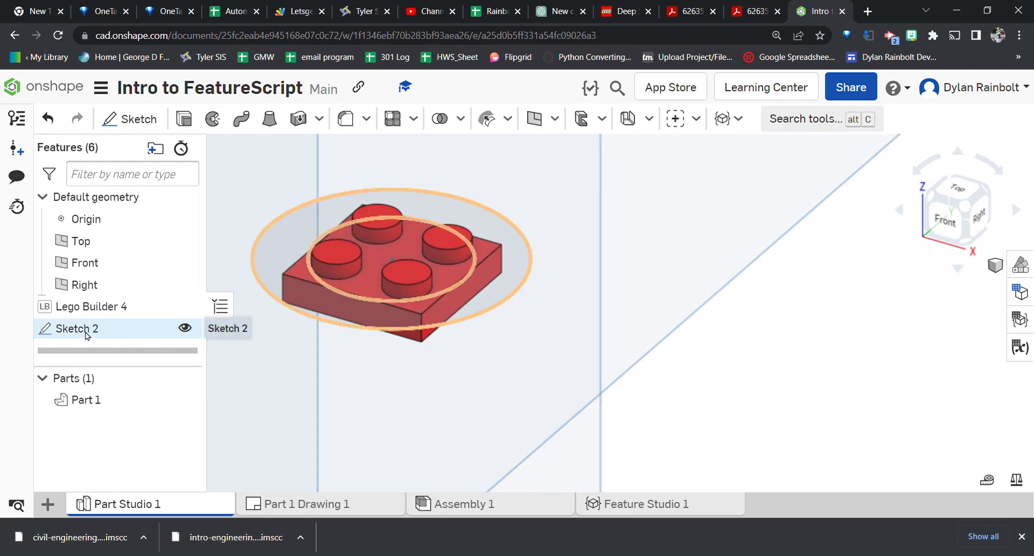
{"action": "left_click", "coordinate": [94, 332]}
{"action": "key", "text": "Delete"}
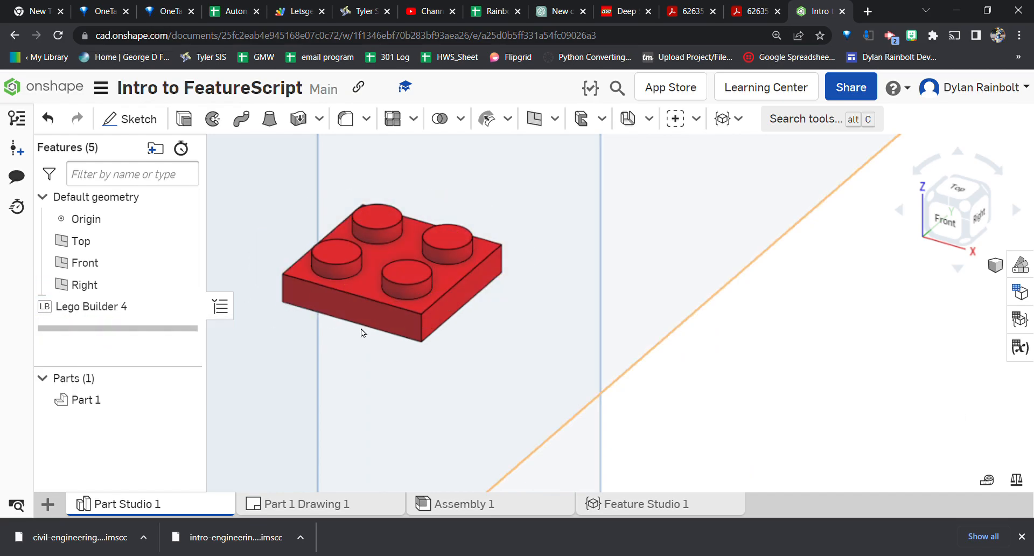
{"action": "left_click", "coordinate": [104, 306]}
{"action": "key", "text": "Delete"}
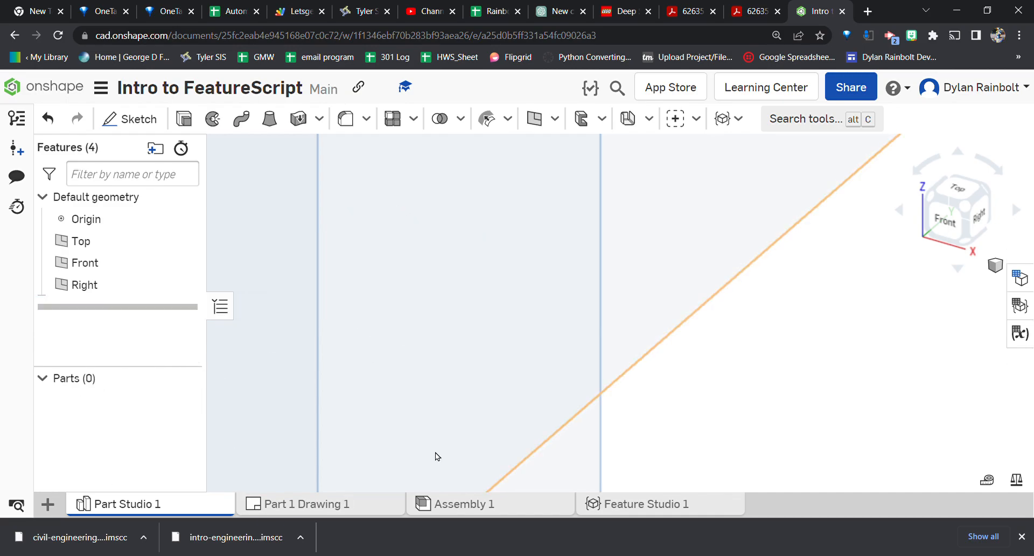
View the brick code in Feature Studio 1 and return to Part Studio 1
{"action": "left_click", "coordinate": [612, 506]}
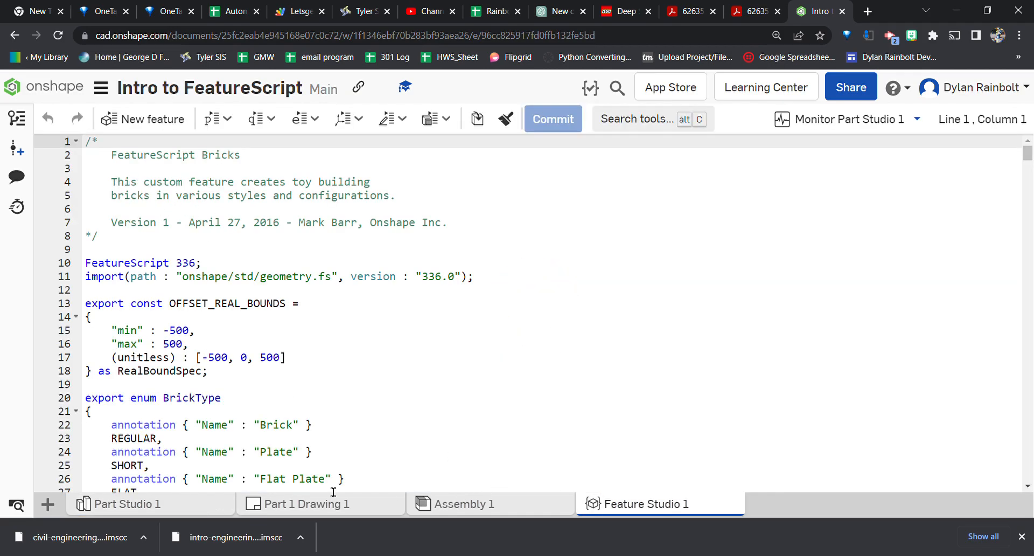
{"action": "mouse_move", "coordinate": [153, 510]}
{"action": "left_click", "coordinate": [190, 506]}
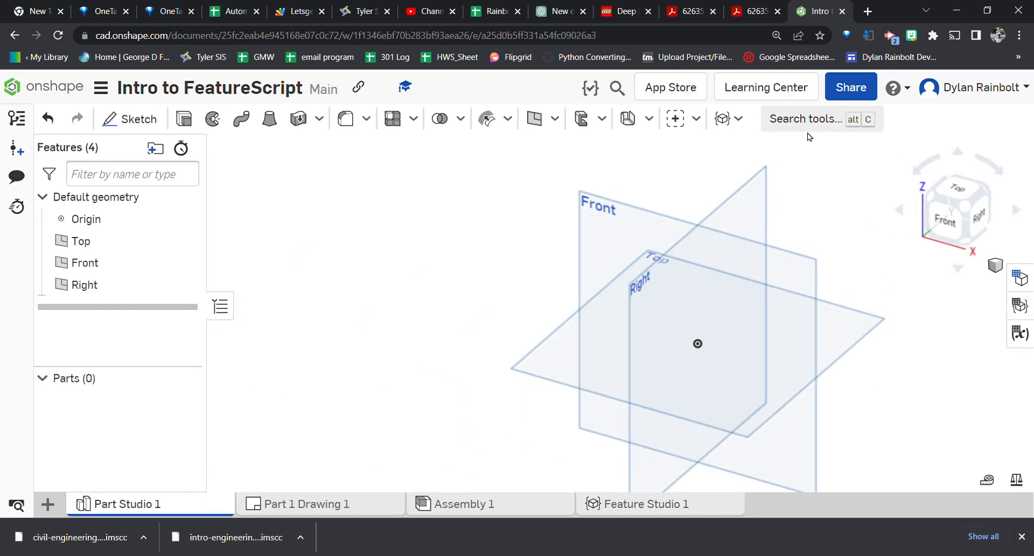
Start a Lego Builder feature with 2 rows and 2 columns, check the PDF reference, and set its type to Plate
{"action": "left_click", "coordinate": [737, 118]}
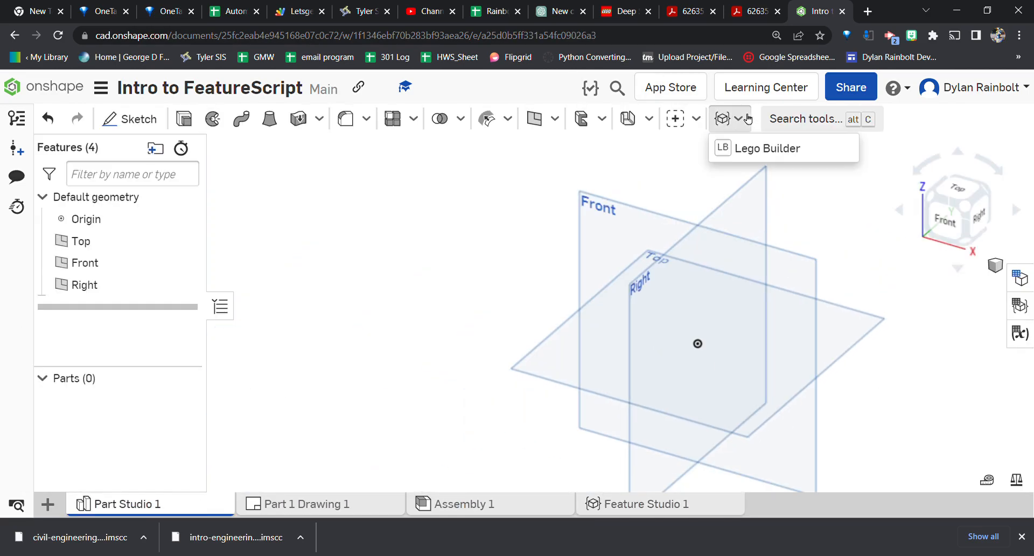
{"action": "left_click", "coordinate": [763, 153]}
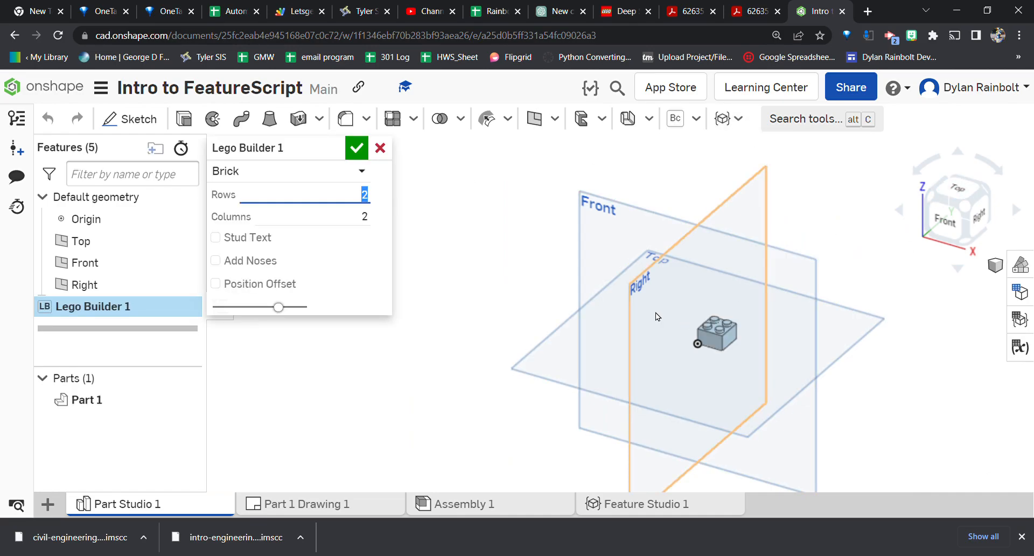
{"action": "left_click", "coordinate": [751, 11]}
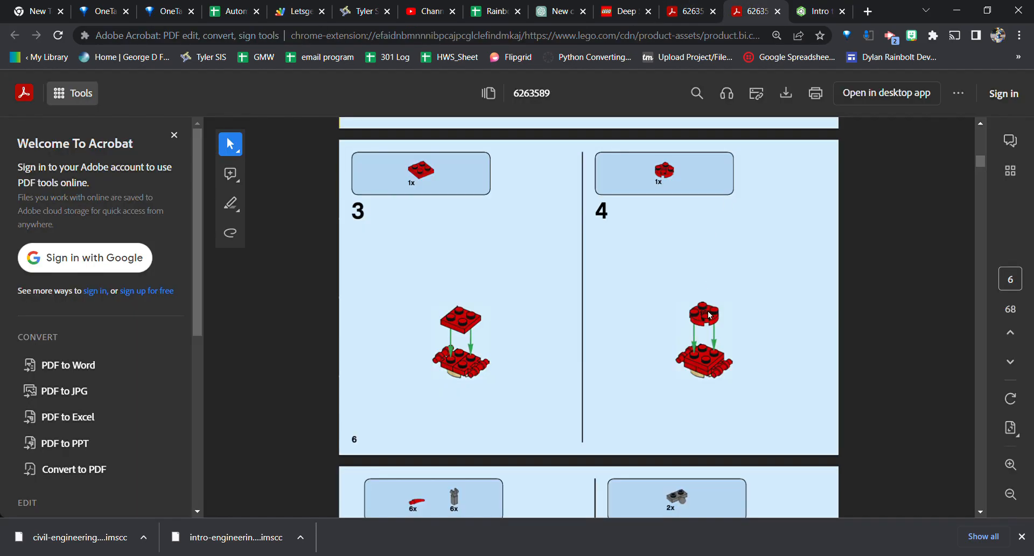
{"action": "left_click", "coordinate": [815, 11]}
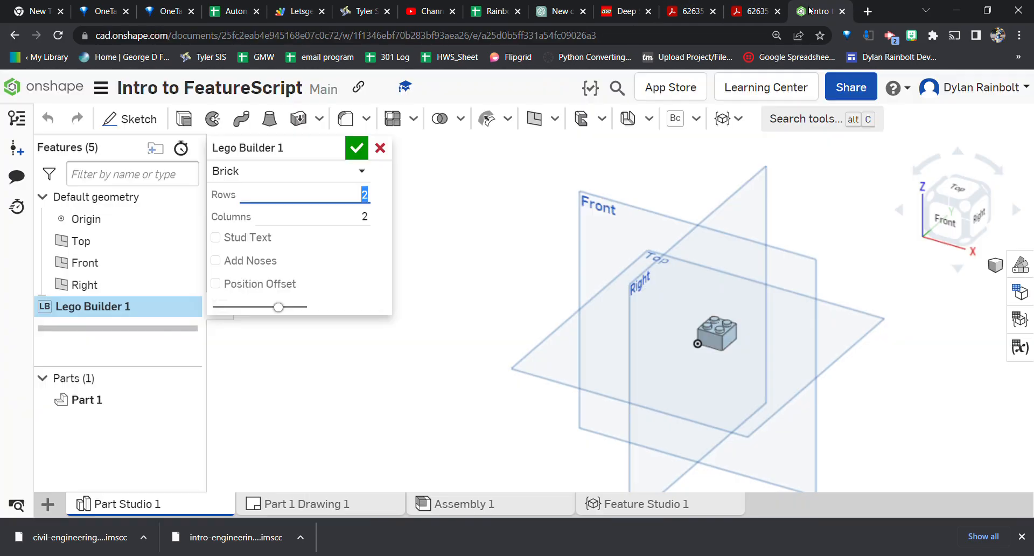
{"action": "left_click", "coordinate": [267, 175]}
{"action": "left_click", "coordinate": [265, 219]}
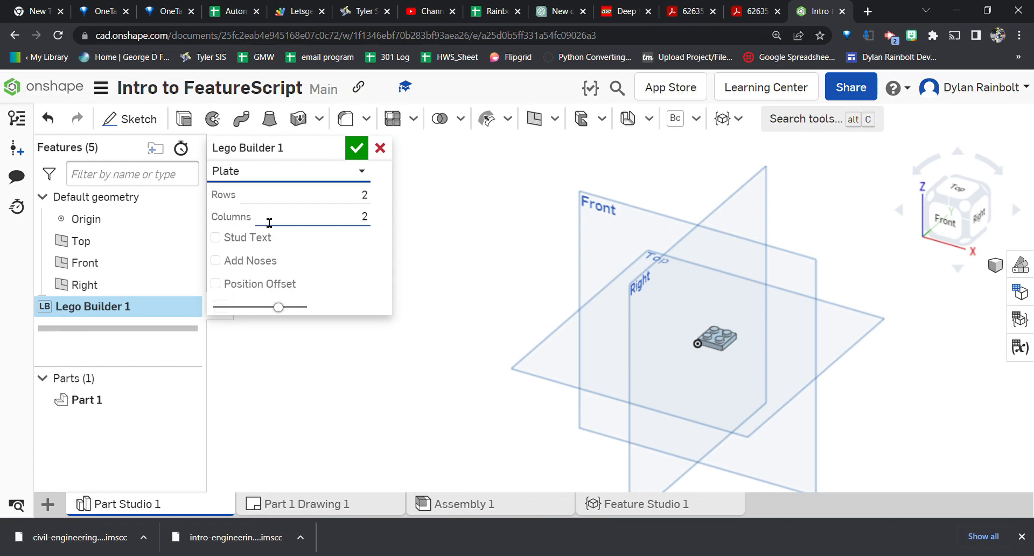
{"action": "scroll", "coordinate": [729, 345], "scroll_direction": "up", "scroll_amount": 5}
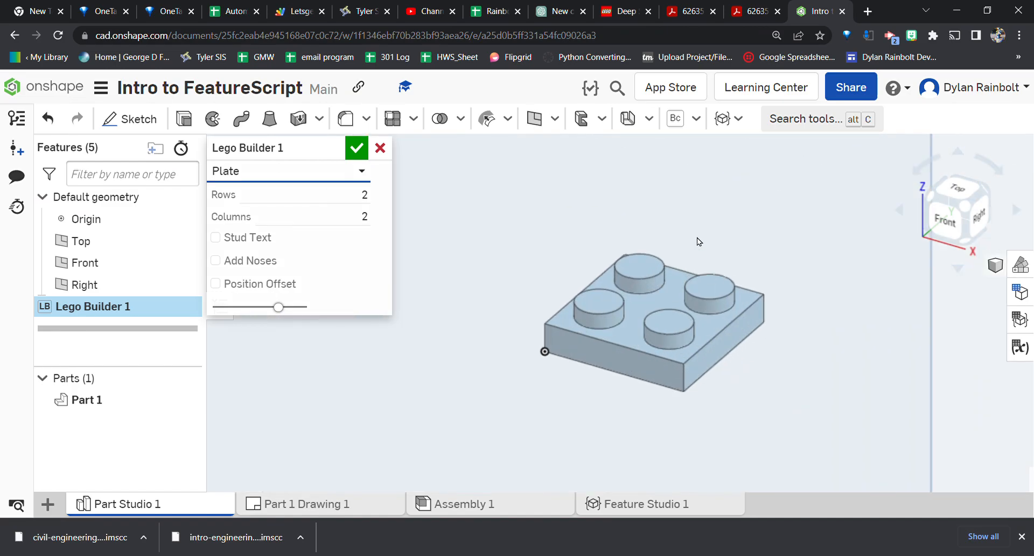
Recheck the step 4 plate in the PDF, try the Technic Plate type, and switch the type back to Plate
{"action": "left_click", "coordinate": [756, 10]}
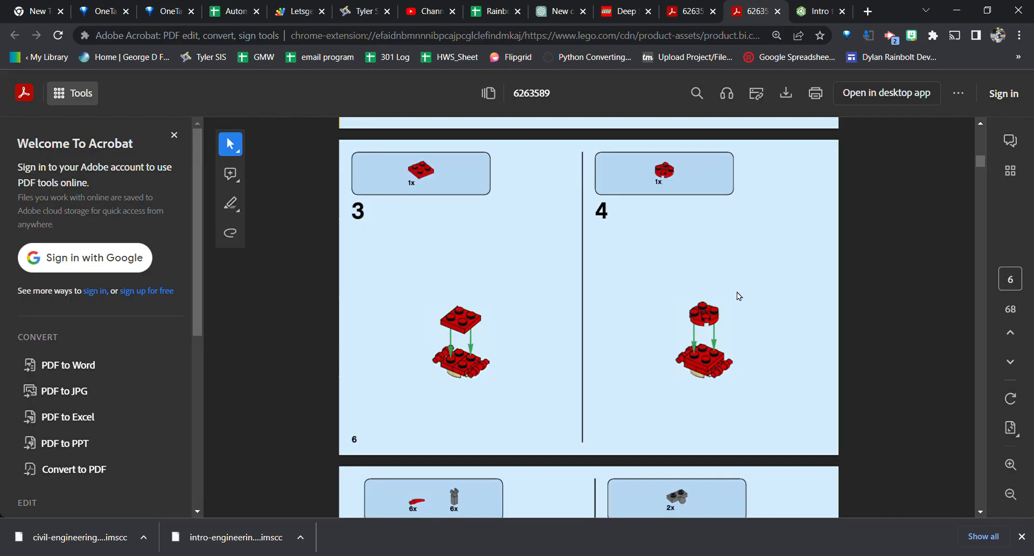
{"action": "left_click", "coordinate": [815, 11]}
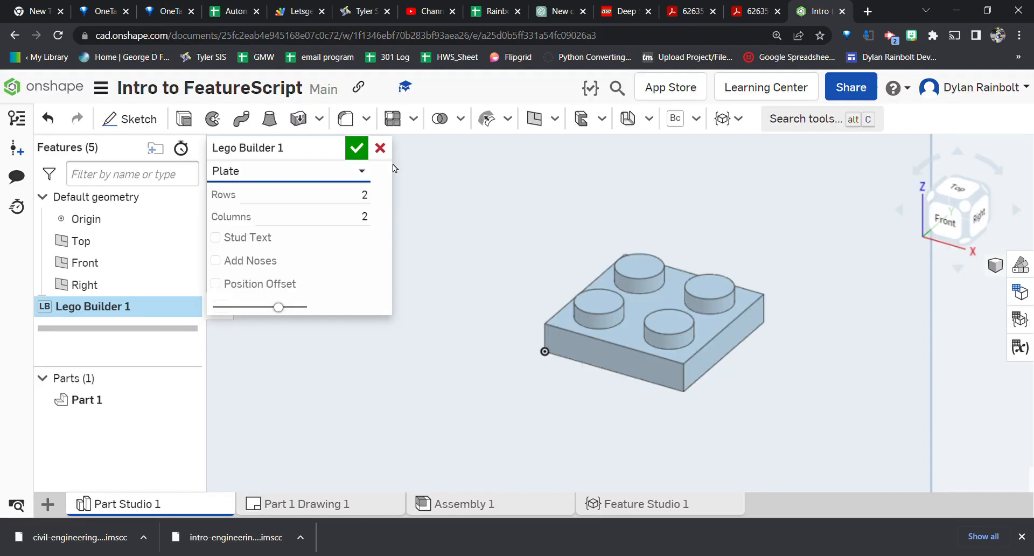
{"action": "left_click", "coordinate": [244, 175]}
{"action": "left_click", "coordinate": [275, 285]}
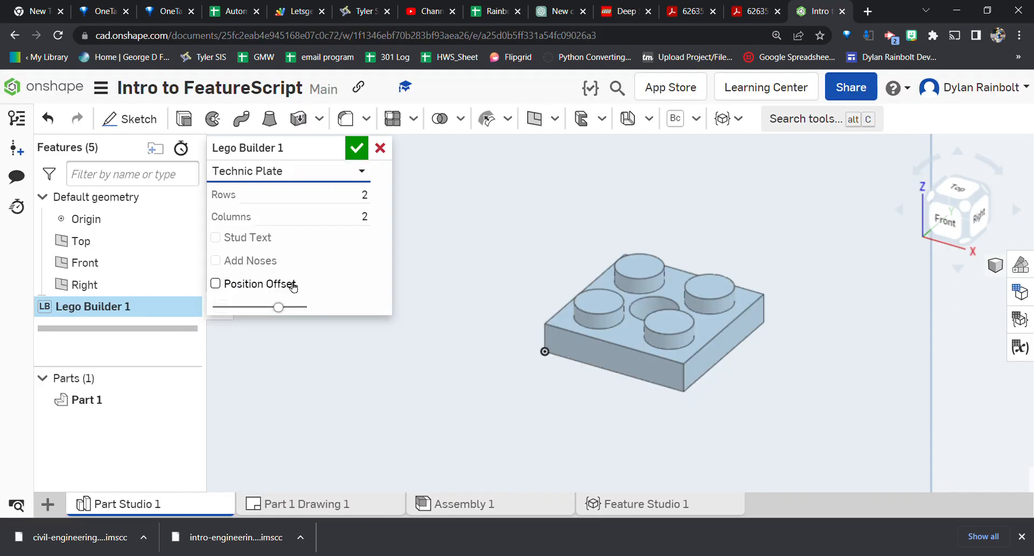
{"action": "left_click", "coordinate": [280, 171]}
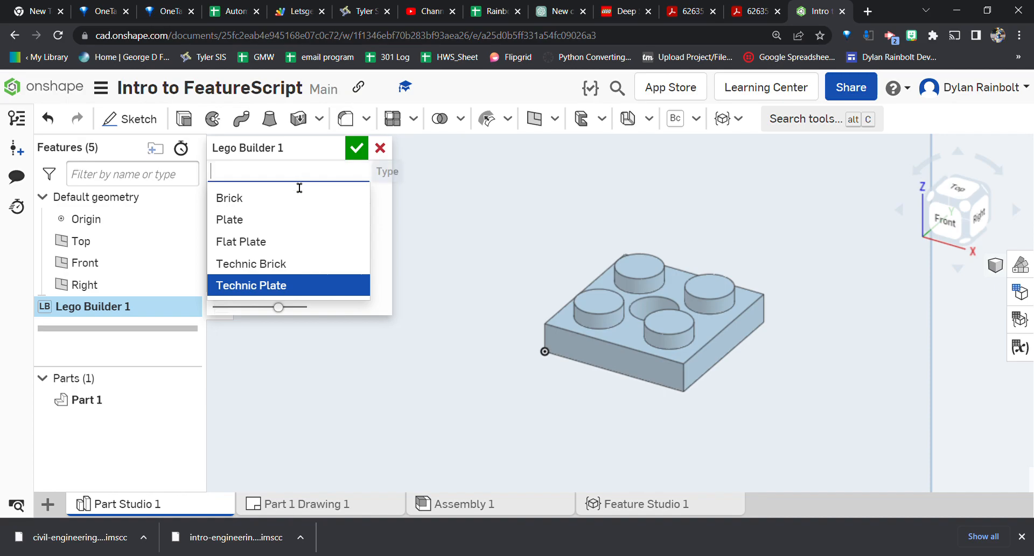
{"action": "left_click", "coordinate": [275, 221]}
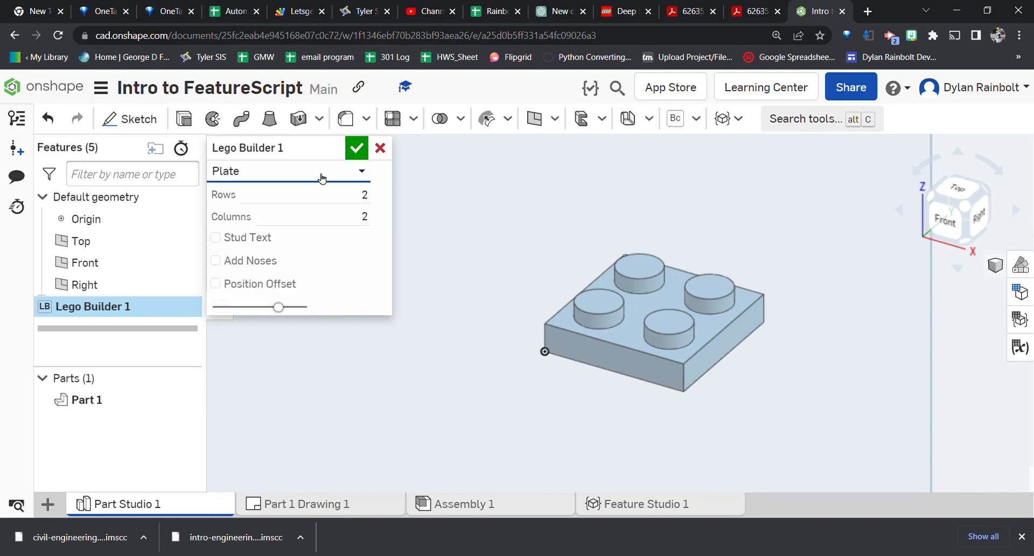
Accept the 2 by 2 plate and change the appearance of Part 1 to bright red
{"action": "left_click", "coordinate": [358, 149]}
{"action": "left_click", "coordinate": [1020, 265]}
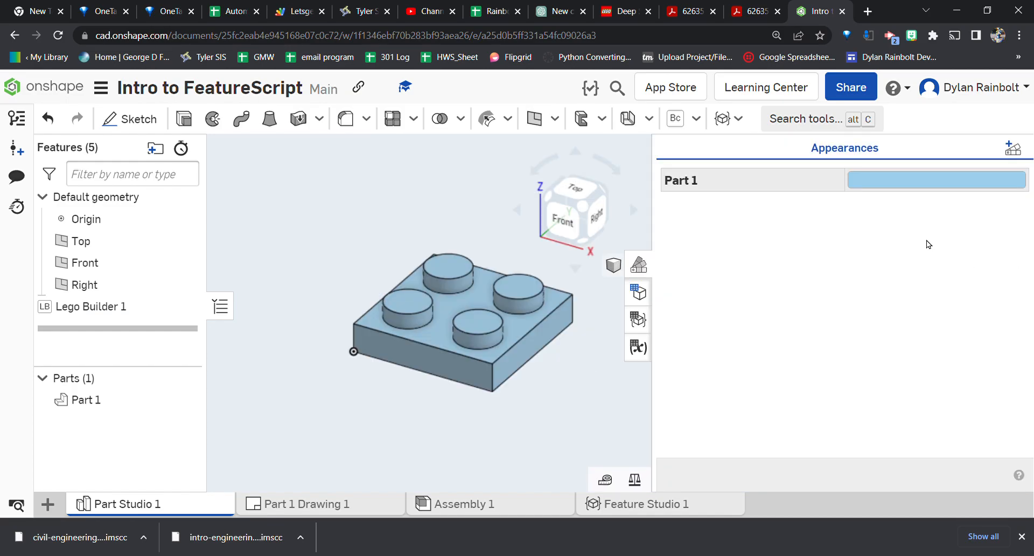
{"action": "left_click", "coordinate": [916, 182]}
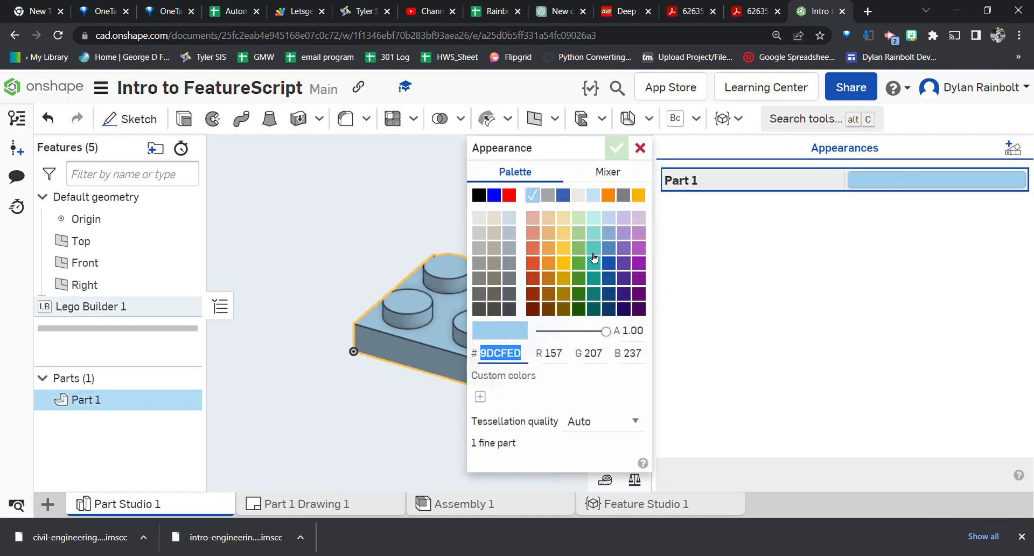
{"action": "left_click", "coordinate": [532, 263]}
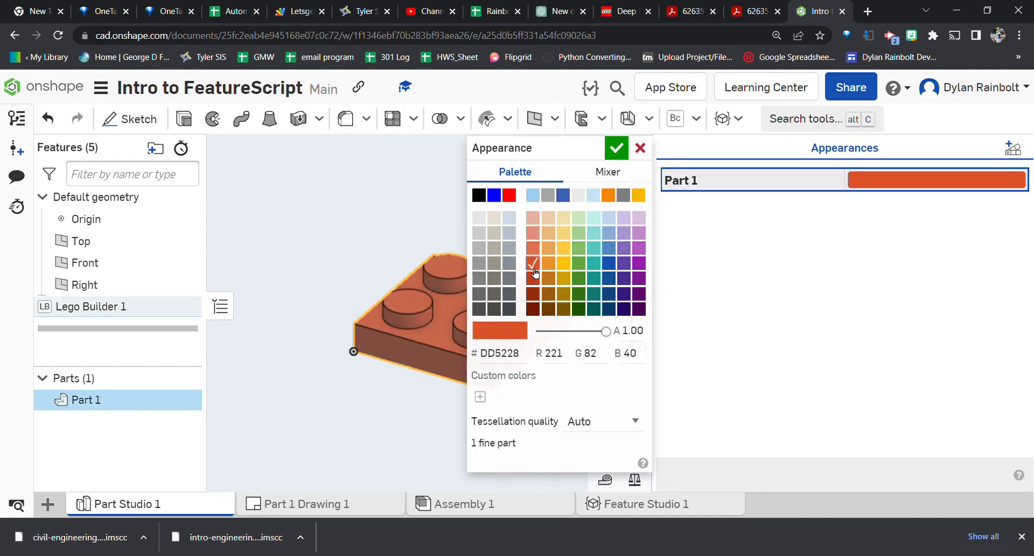
{"action": "left_click", "coordinate": [512, 200]}
{"action": "left_click", "coordinate": [602, 360]}
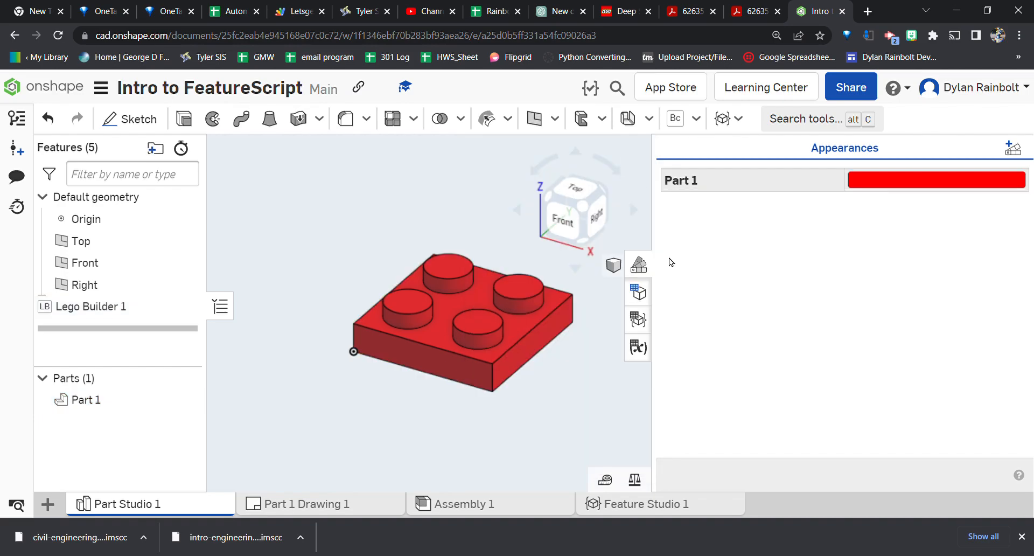
{"action": "scroll", "coordinate": [613, 346], "scroll_direction": "down", "scroll_amount": 5}
{"action": "left_click", "coordinate": [639, 265]}
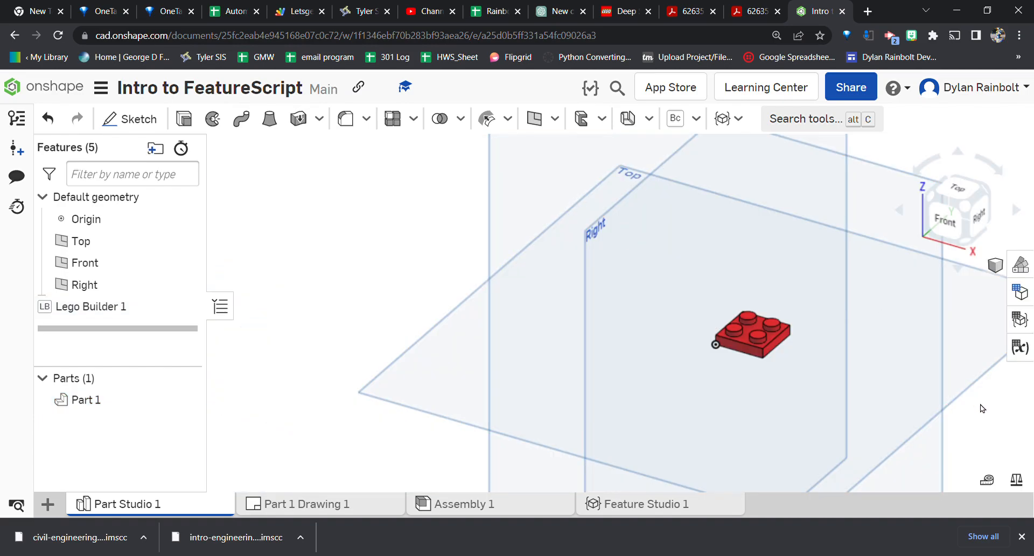
Recheck the step 4 plate in the PDF and start a sketch on the top face of the 2 by 2 plate
{"action": "left_click", "coordinate": [757, 9]}
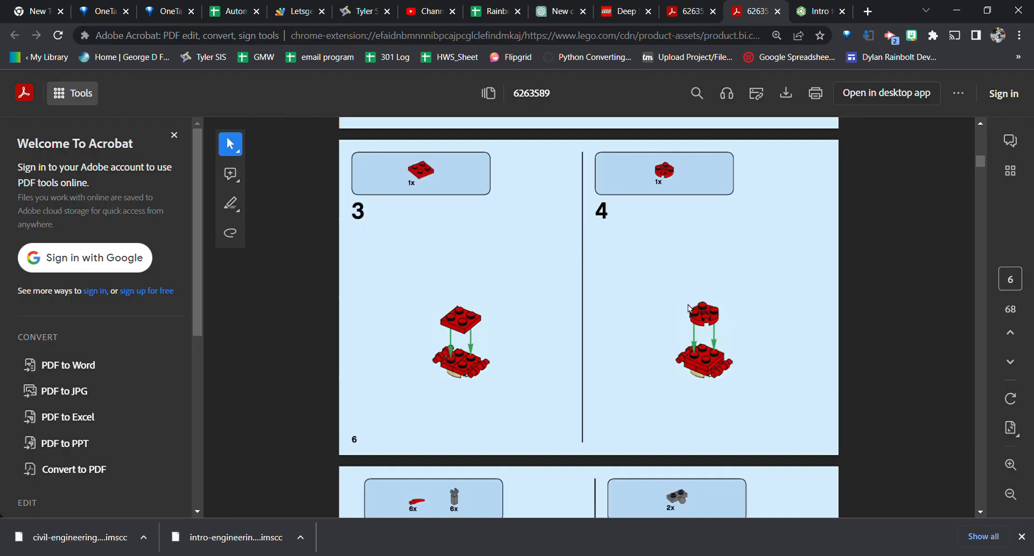
{"action": "left_click", "coordinate": [819, 11]}
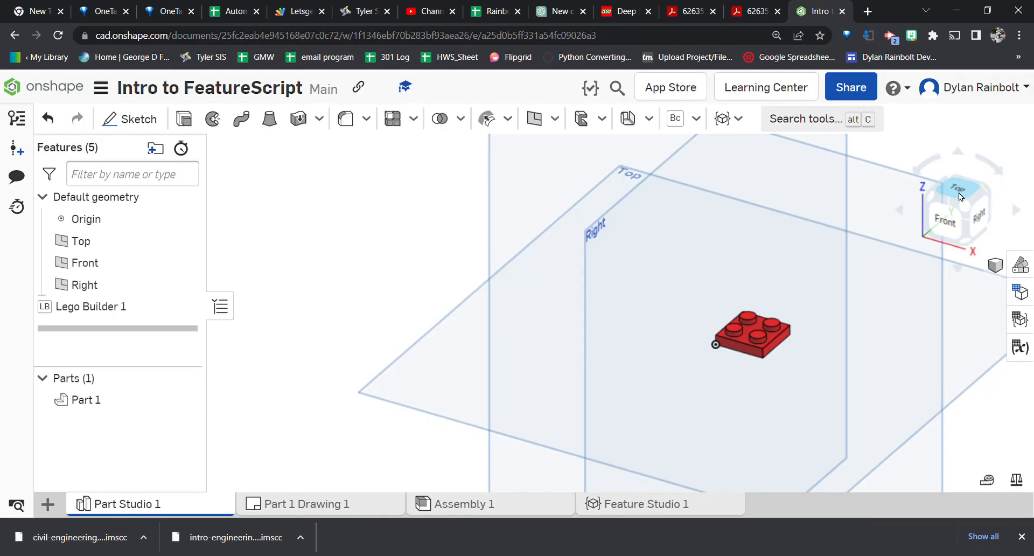
{"action": "left_click", "coordinate": [971, 182]}
{"action": "scroll", "coordinate": [646, 290], "scroll_direction": "up", "scroll_amount": 5}
{"action": "left_click", "coordinate": [616, 286]}
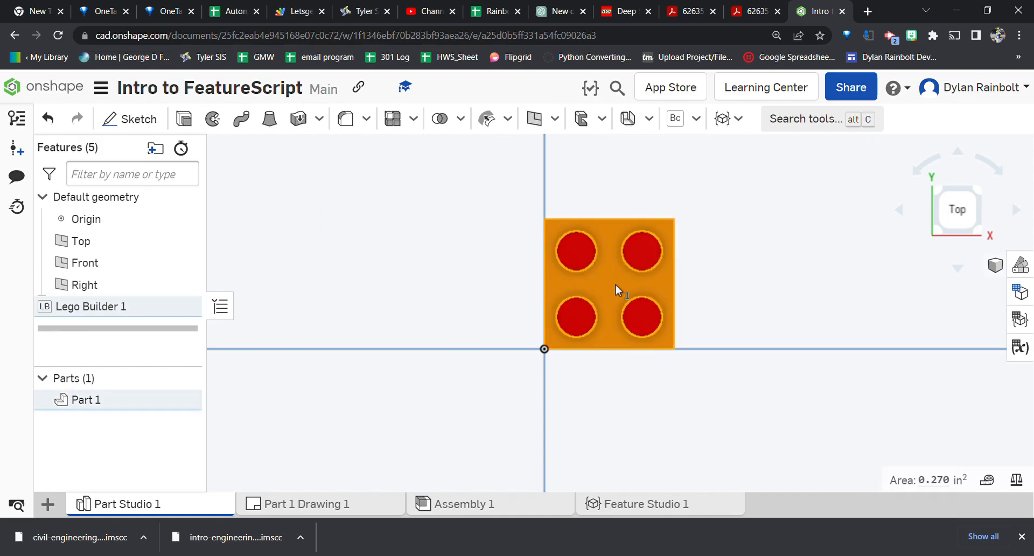
{"action": "left_click", "coordinate": [139, 120]}
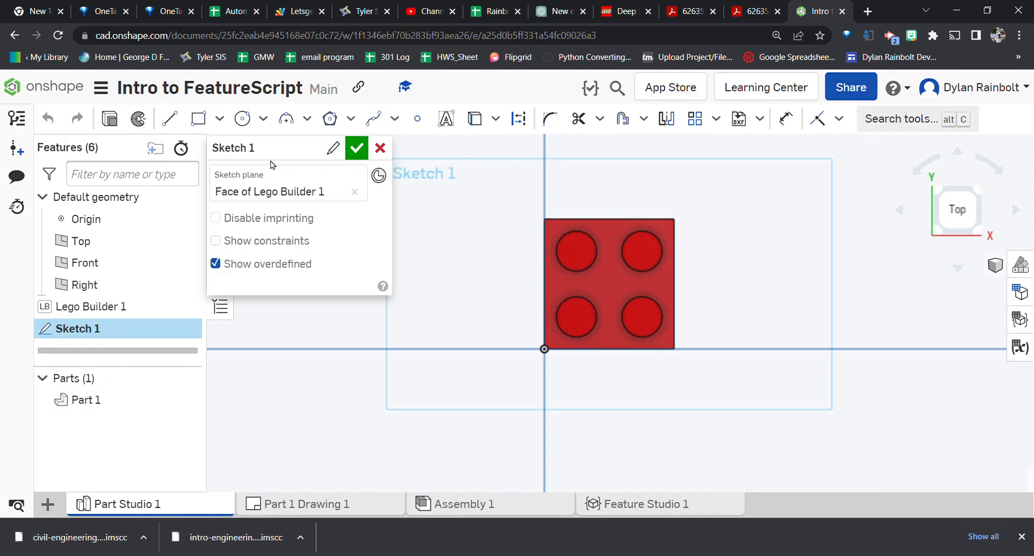
Sketch two concentric circles at the plate's centre, about 0.638 in and 0.985 in in diameter, and accept the sketch
{"action": "left_click", "coordinate": [250, 126]}
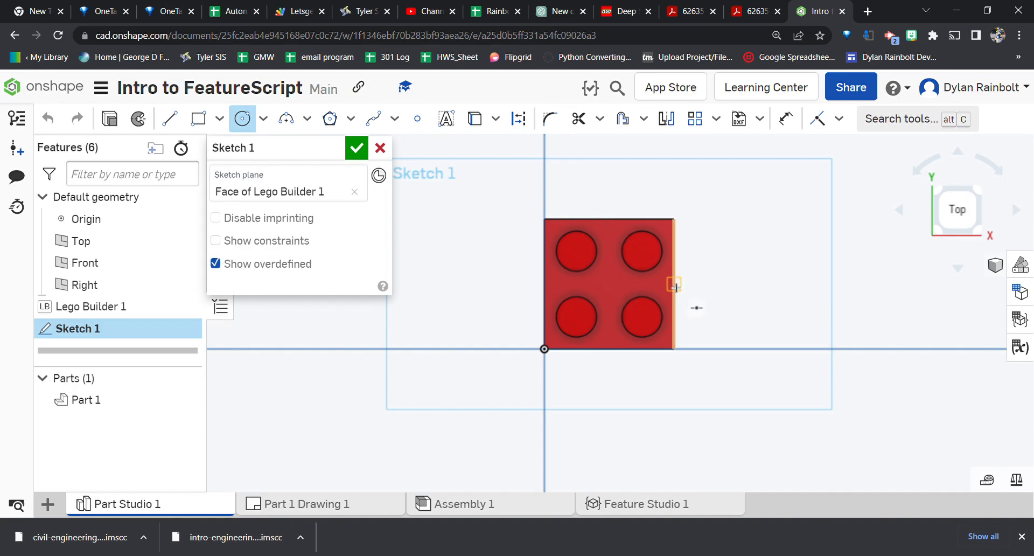
{"action": "left_click", "coordinate": [608, 284]}
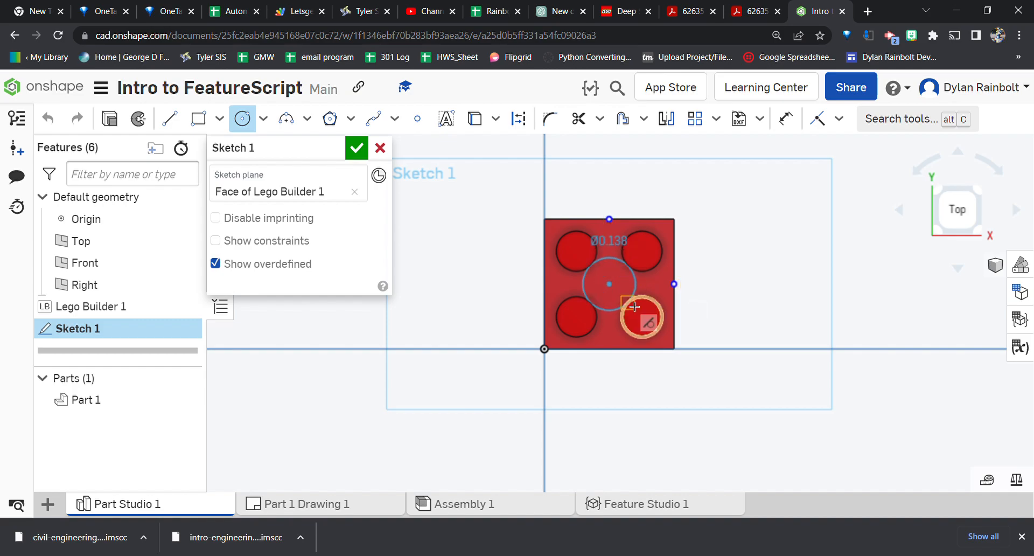
{"action": "left_click", "coordinate": [655, 331]}
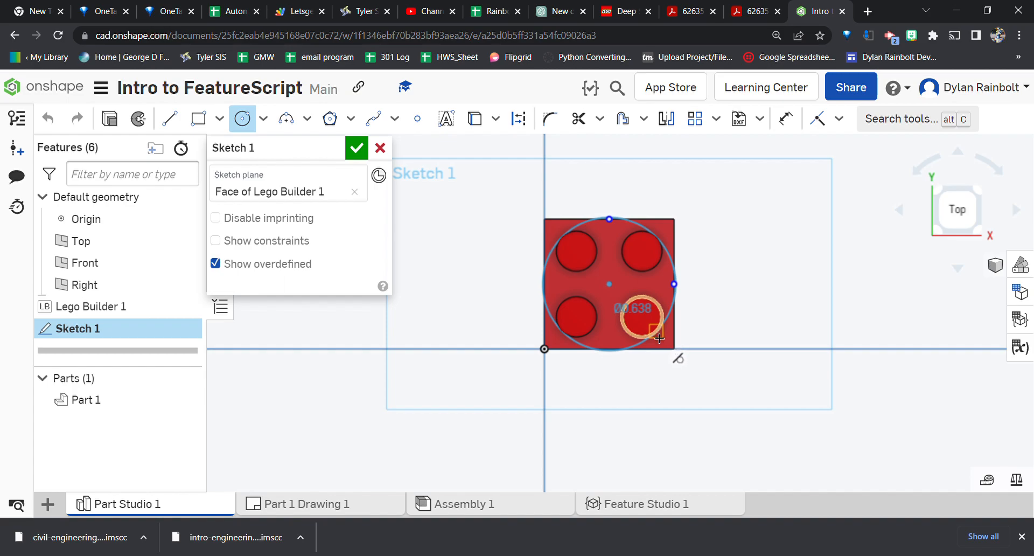
{"action": "left_click", "coordinate": [660, 338]}
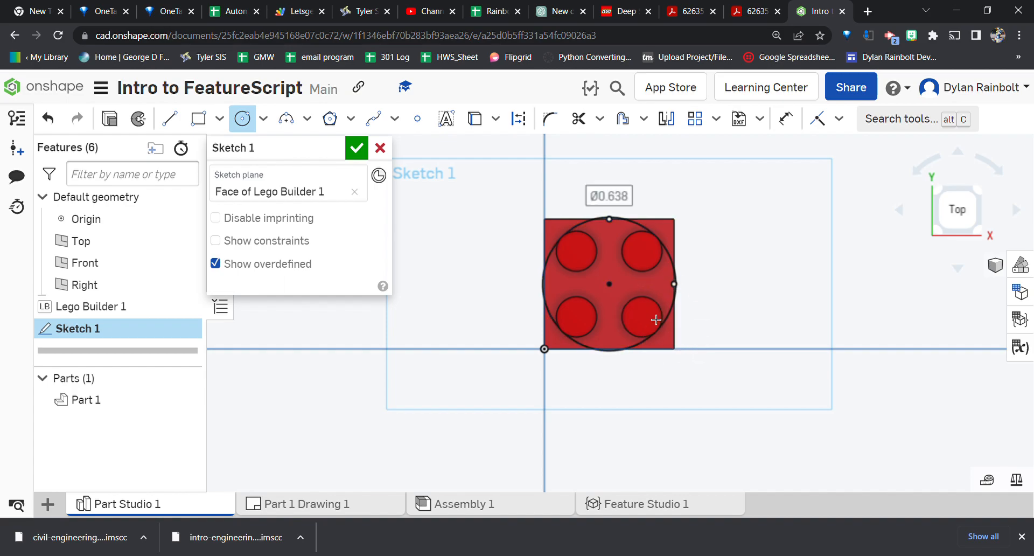
{"action": "left_click", "coordinate": [610, 286]}
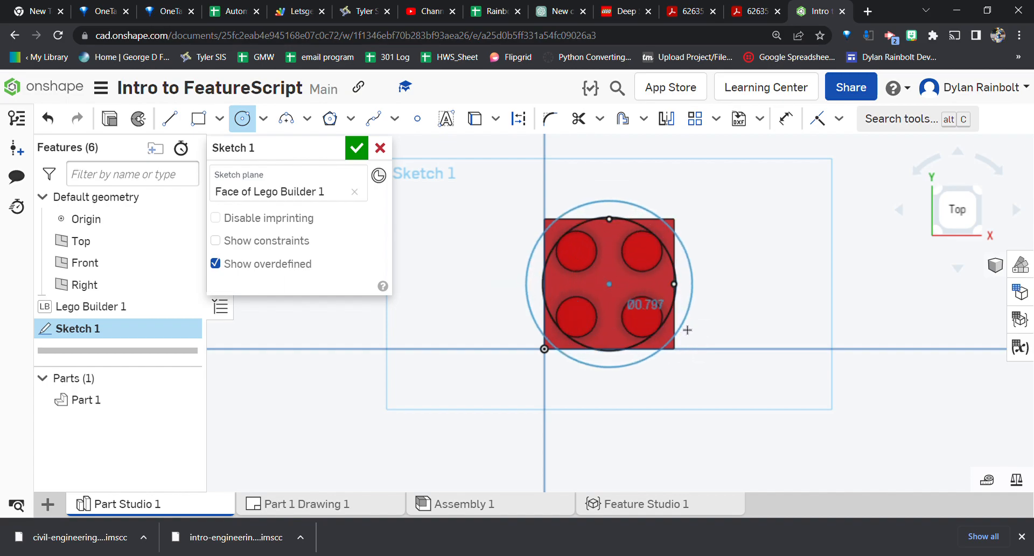
{"action": "left_click", "coordinate": [700, 347]}
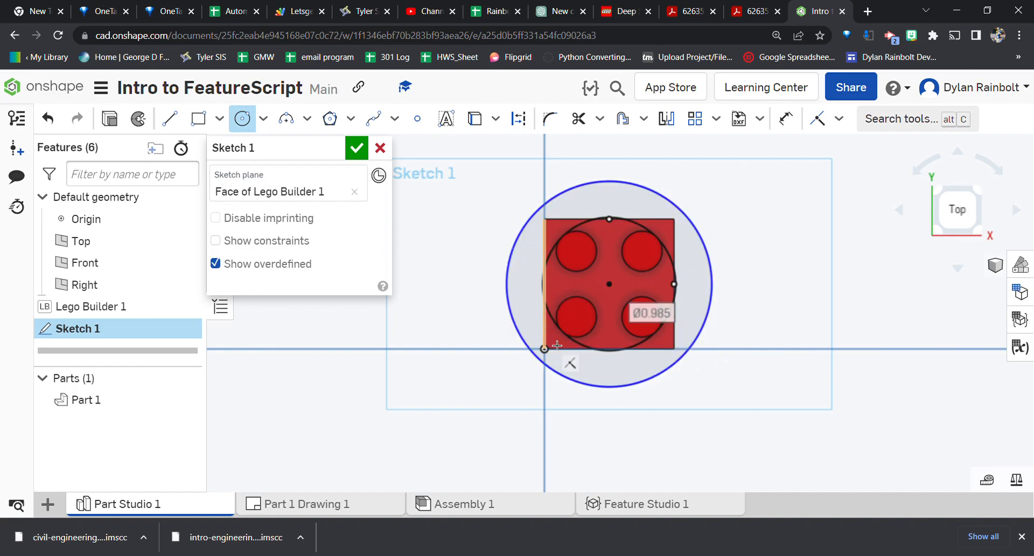
{"action": "left_click", "coordinate": [356, 148]}
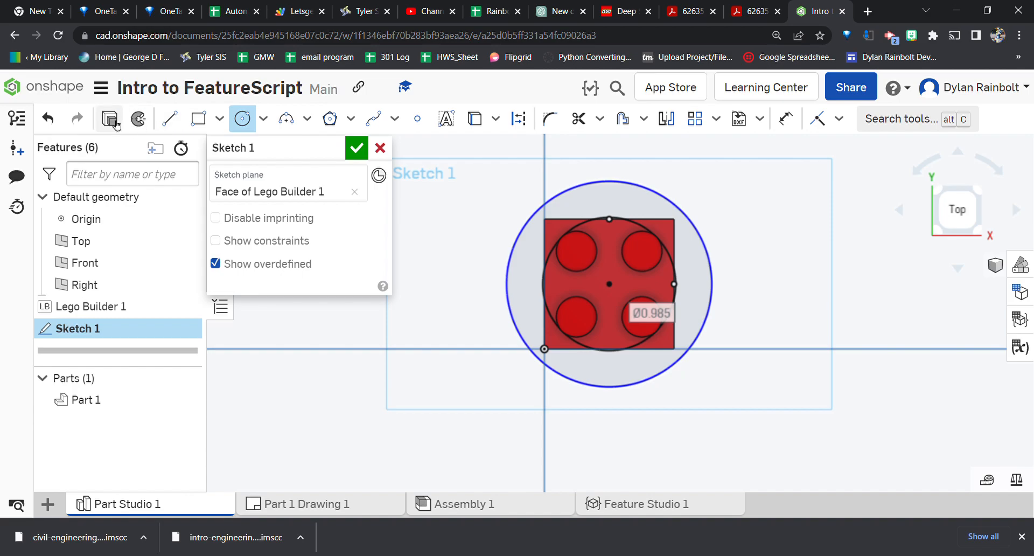
Extrude the ring between the two circles as a Remove, Blind with 1 in depth, to round off the plate's corners
{"action": "left_click", "coordinate": [184, 118]}
{"action": "right_click_drag", "start_coordinate": [634, 410], "coordinate": [641, 355]}
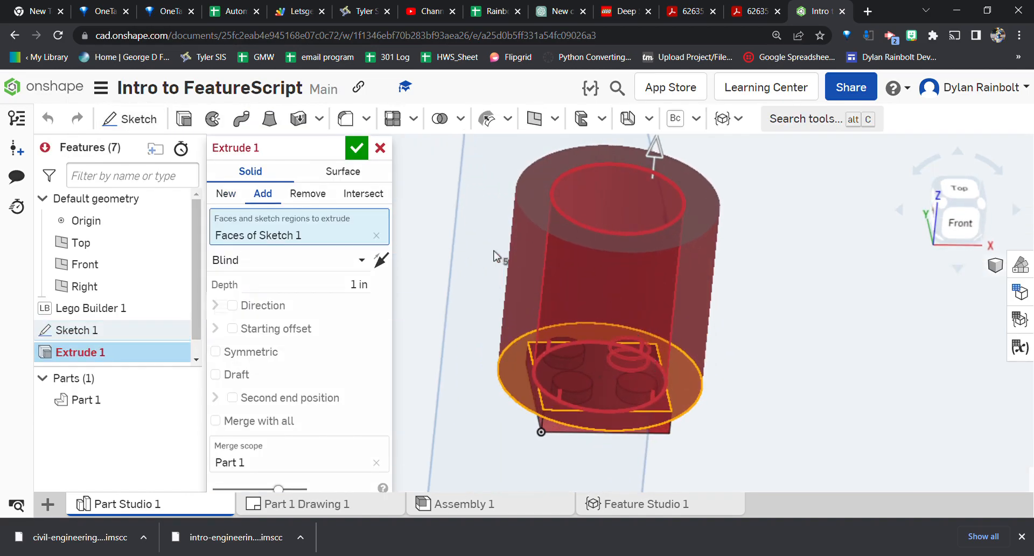
{"action": "left_click", "coordinate": [305, 195]}
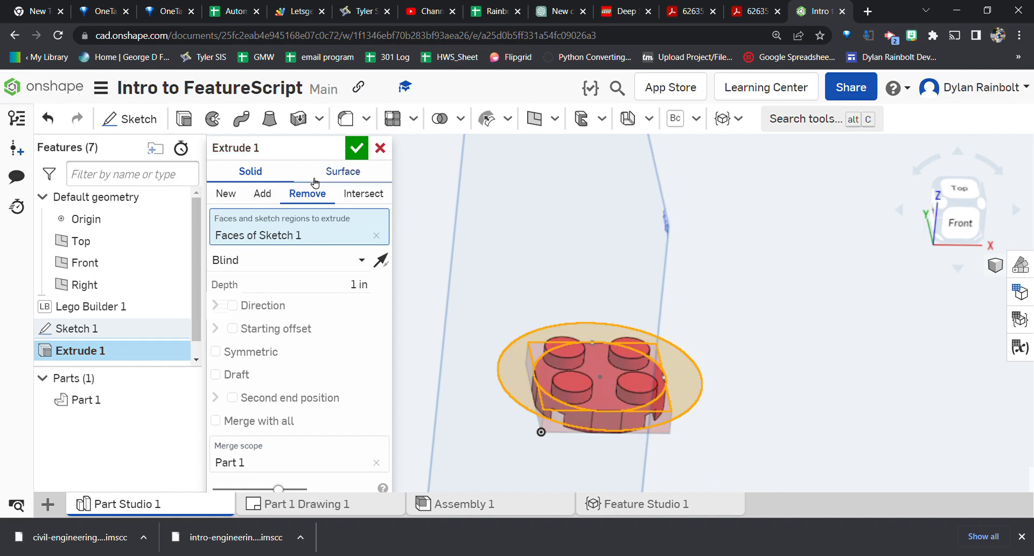
{"action": "left_click", "coordinate": [363, 159]}
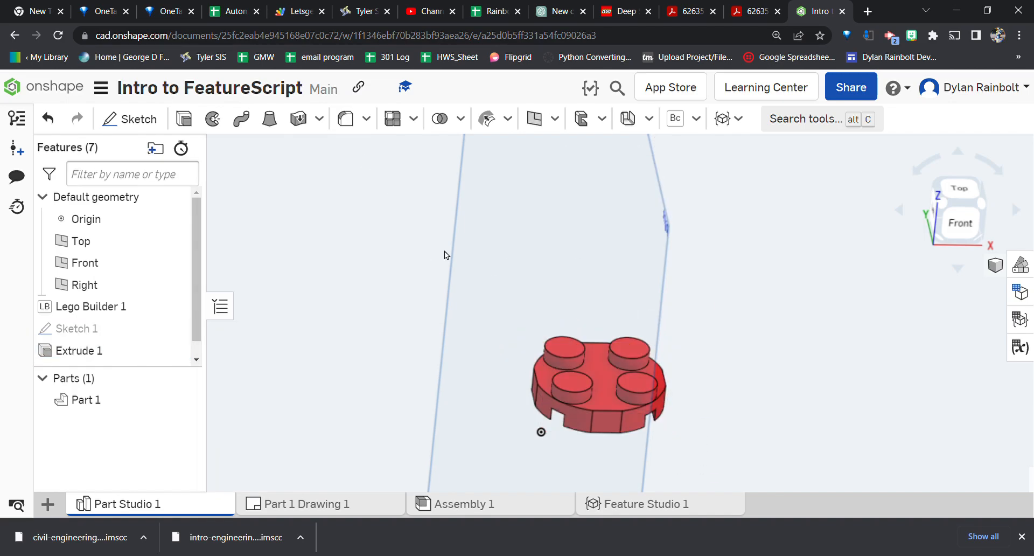
Check the round plate's cross-shaped centre in the PDF and start a second sketch on the plate's top face
{"action": "mouse_move", "coordinate": [712, 354]}
{"action": "right_mouse_down"}
{"action": "mouse_move", "coordinate": [712, 341]}
{"action": "mouse_move", "coordinate": [694, 351]}
{"action": "mouse_move", "coordinate": [700, 369]}
{"action": "mouse_move", "coordinate": [720, 370]}
{"action": "right_mouse_up"}
{"action": "left_click", "coordinate": [967, 205]}
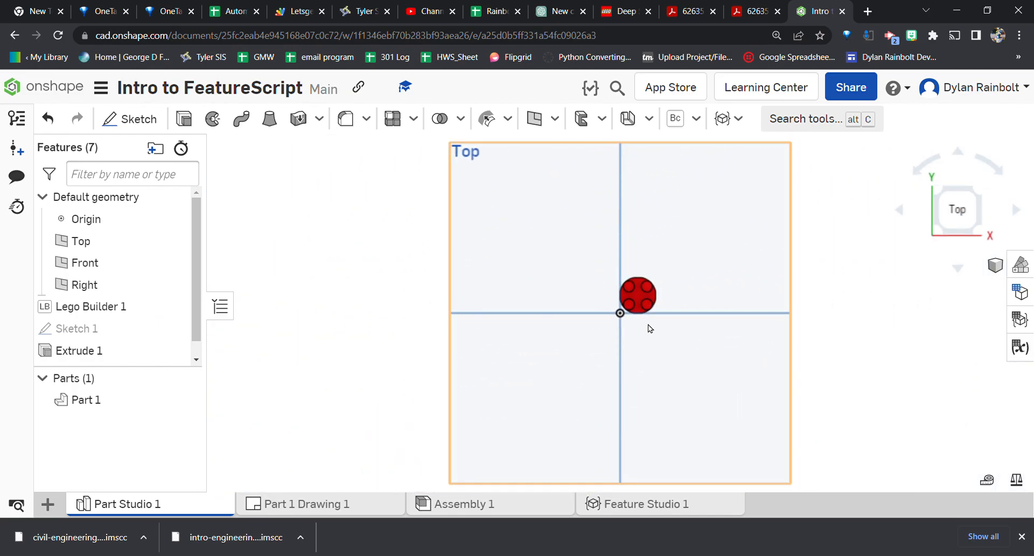
{"action": "scroll", "coordinate": [634, 302], "scroll_direction": "up", "scroll_amount": 5}
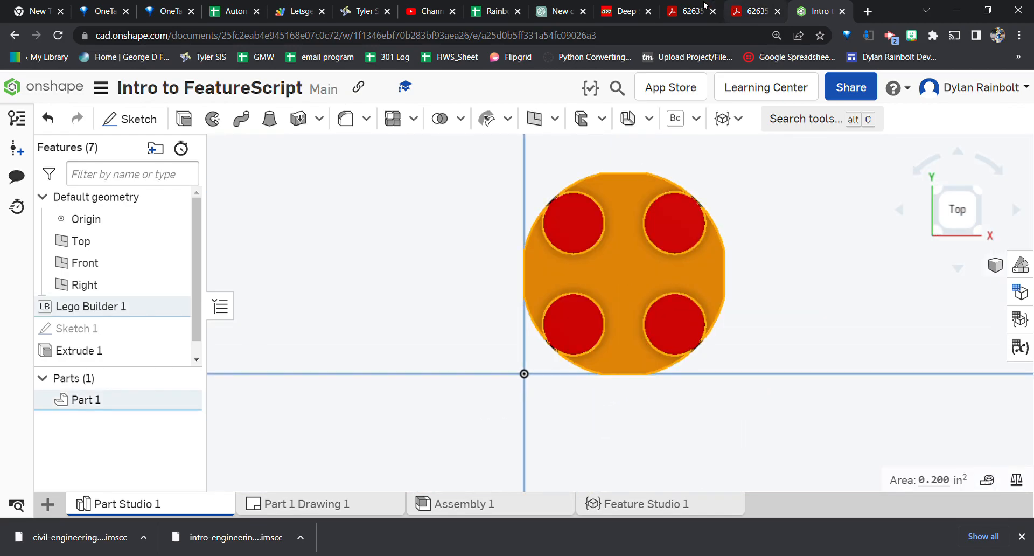
{"action": "left_click", "coordinate": [689, 11]}
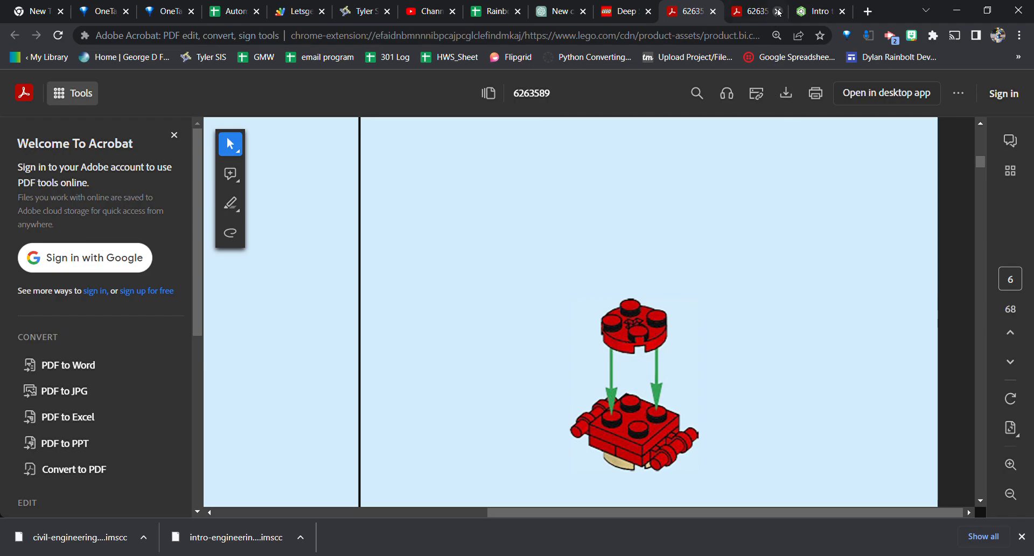
{"action": "left_click", "coordinate": [815, 11]}
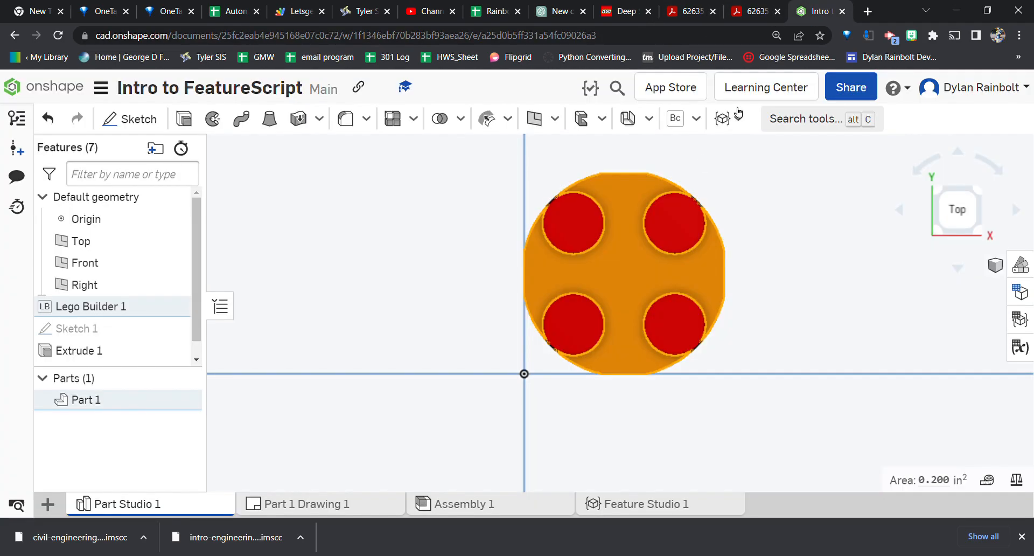
{"action": "left_click", "coordinate": [139, 123]}
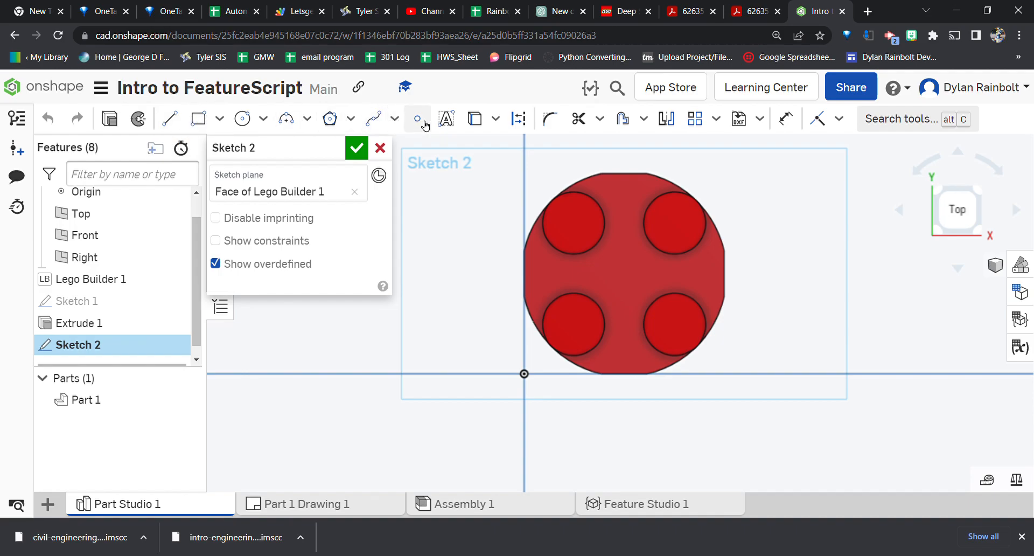
Draw a vertical and a horizontal construction line across the plate, joining the midpoints of its opposite flat edges
{"action": "left_click", "coordinate": [171, 119]}
{"action": "left_click", "coordinate": [518, 118]}
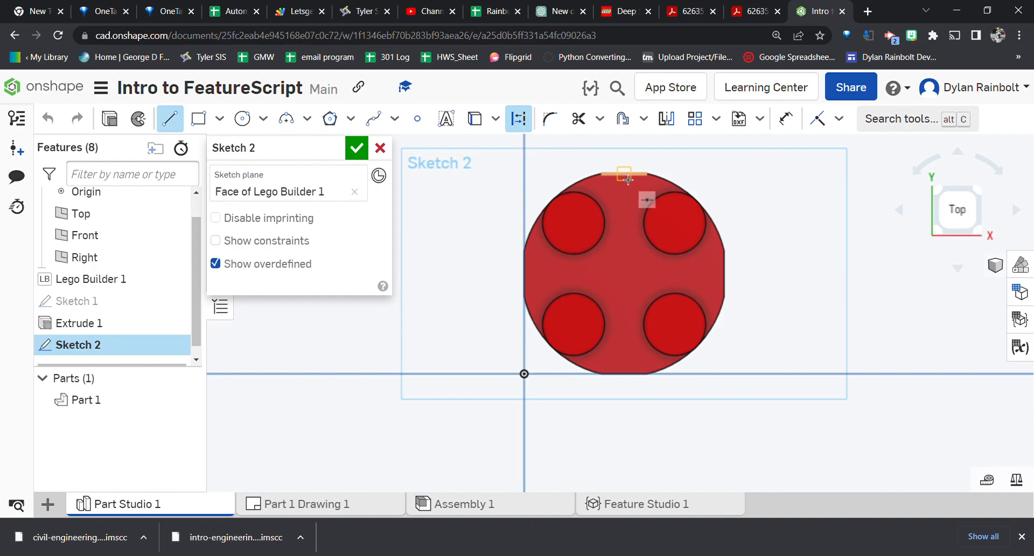
{"action": "left_click", "coordinate": [626, 176]}
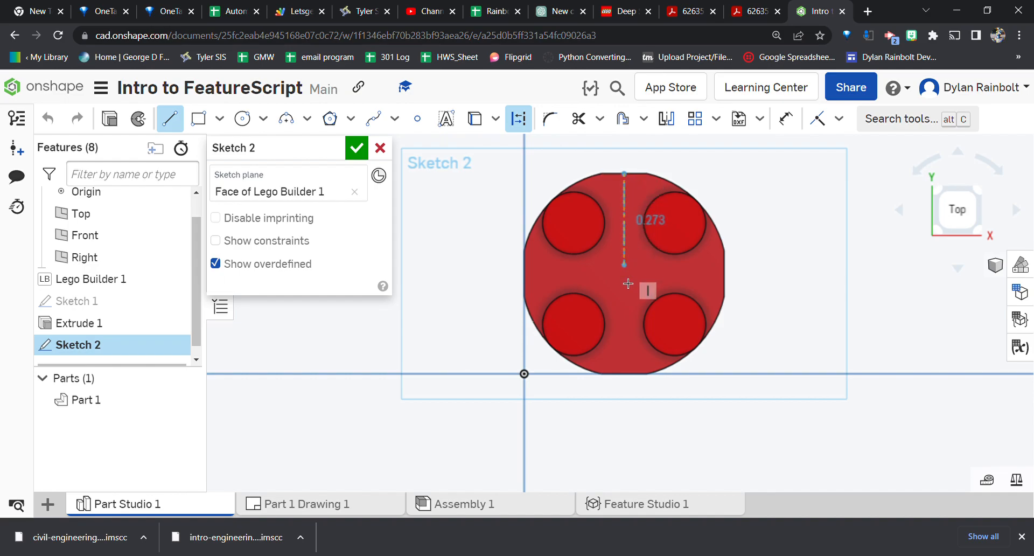
{"action": "left_click", "coordinate": [625, 374]}
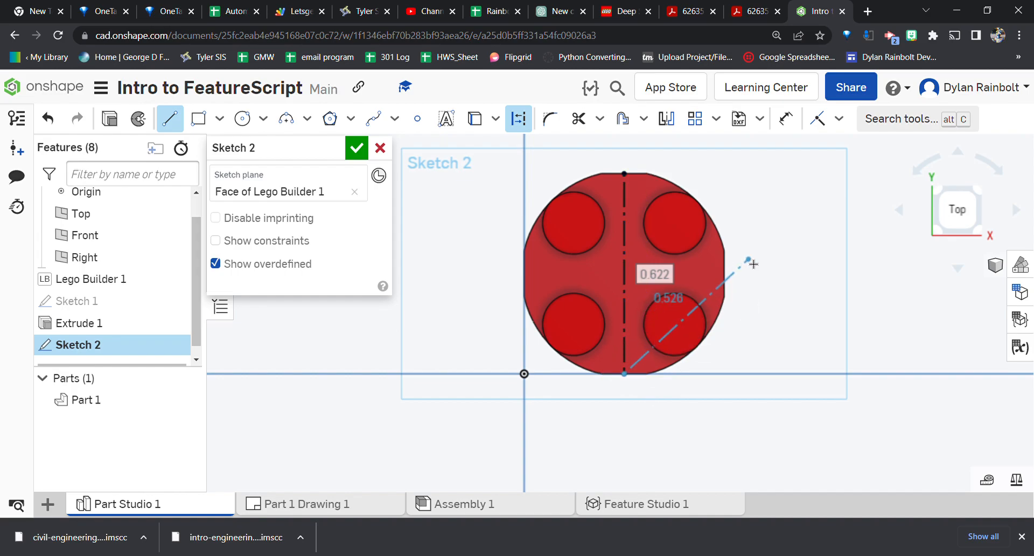
{"action": "key", "text": "Escape"}
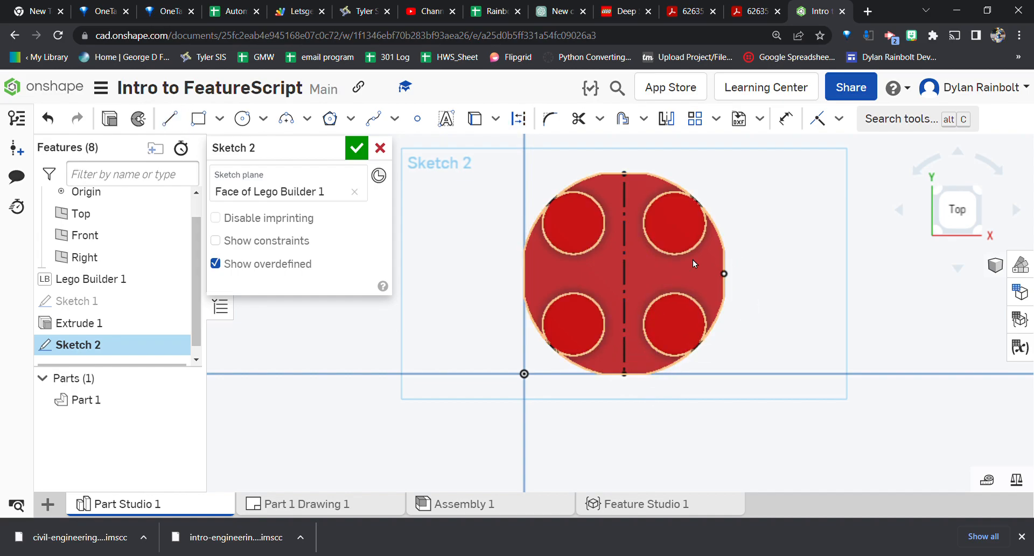
{"action": "key", "text": "l"}
{"action": "key", "text": "q"}
{"action": "left_click", "coordinate": [527, 276]}
{"action": "left_click", "coordinate": [748, 266]}
{"action": "key", "text": "Escape"}
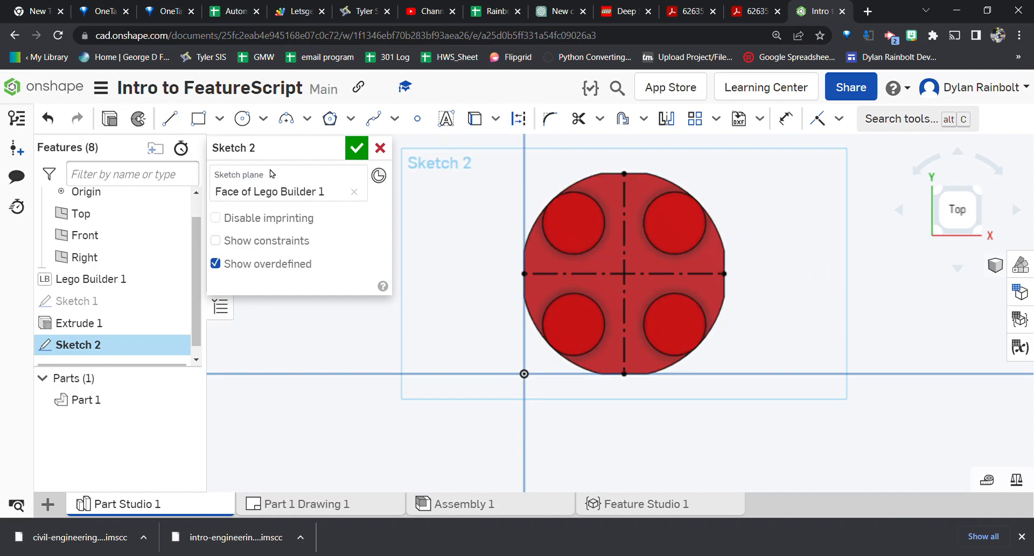
Sketch two crossing thin rectangles over the construction lines, a vertical one about 0.028 by 0.206 in and a horizontal one about 0.182 by 0.027 in
{"action": "left_click", "coordinate": [198, 118]}
{"action": "scroll", "coordinate": [641, 255], "scroll_direction": "up", "scroll_amount": 5}
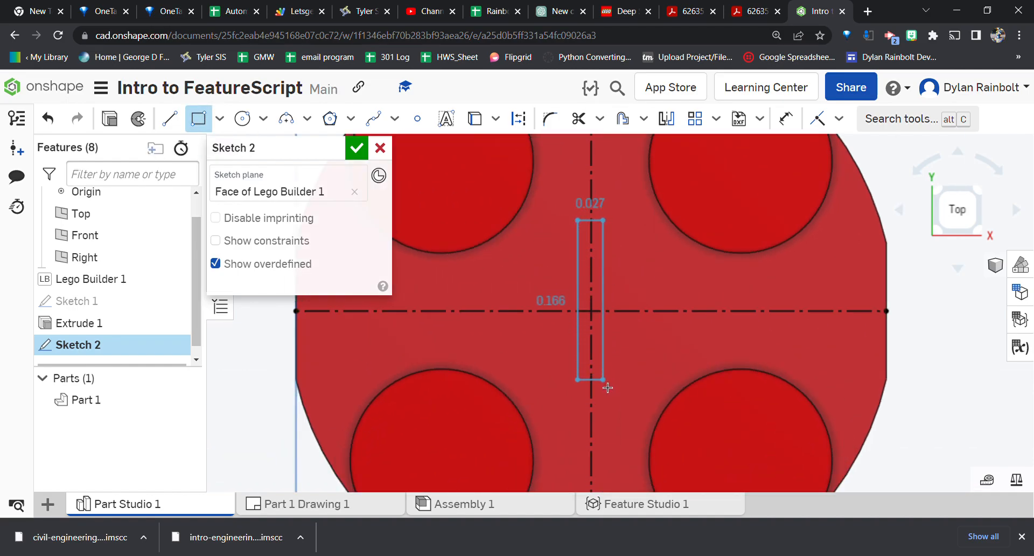
{"action": "left_click", "coordinate": [608, 421]}
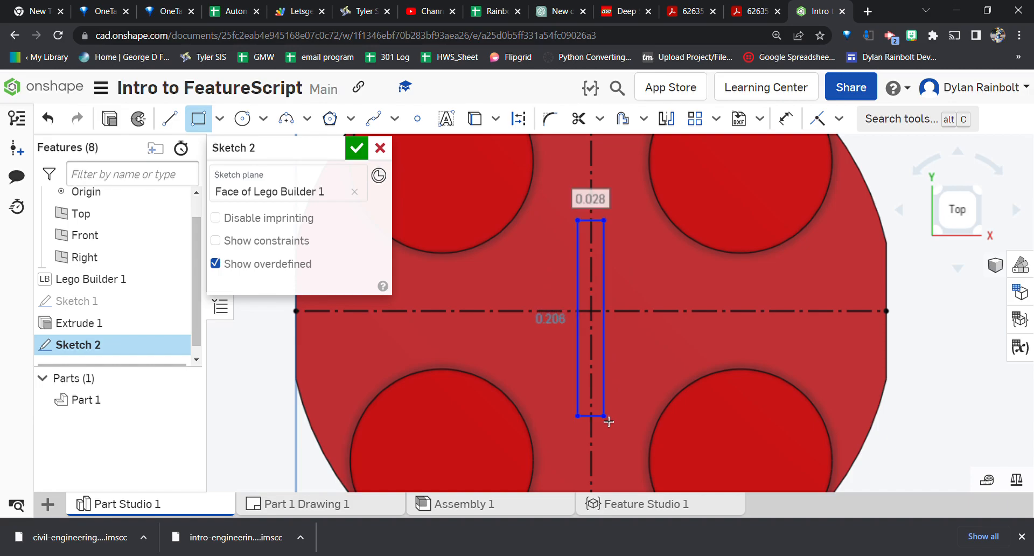
{"action": "left_click", "coordinate": [506, 300]}
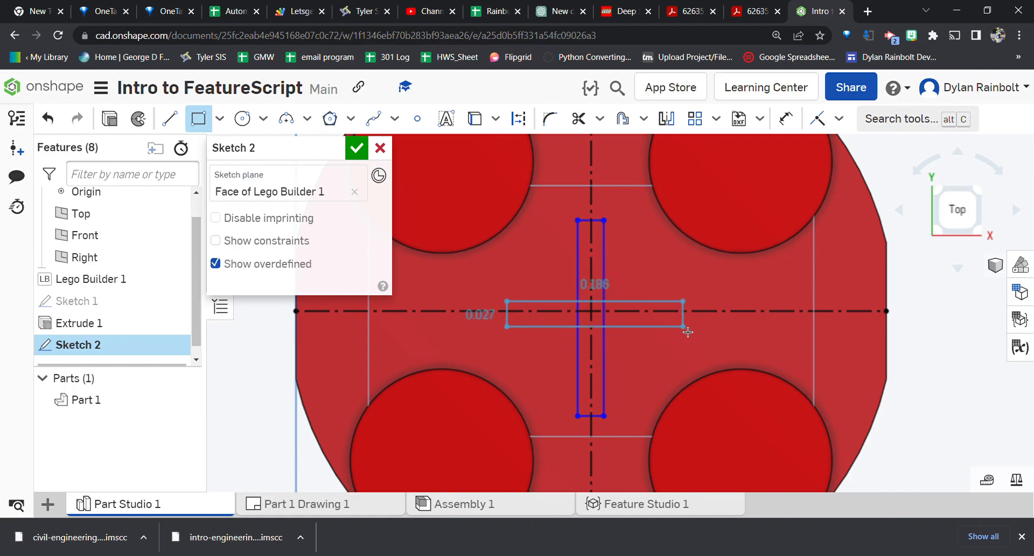
{"action": "left_click", "coordinate": [679, 327]}
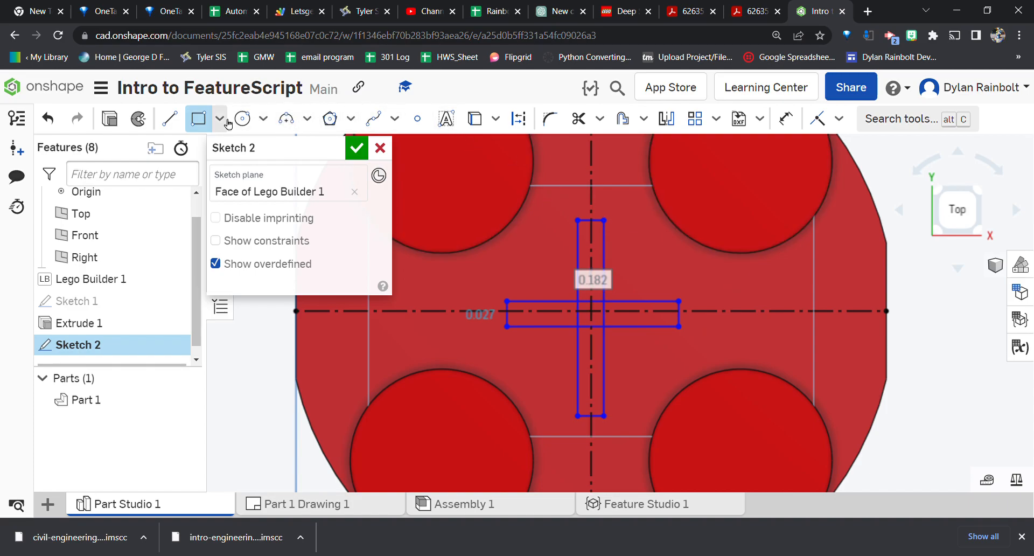
Apply Equal constraints between the short ends and between the long sides of the two crossing rectangles
{"action": "left_click", "coordinate": [838, 119]}
{"action": "left_click", "coordinate": [865, 343]}
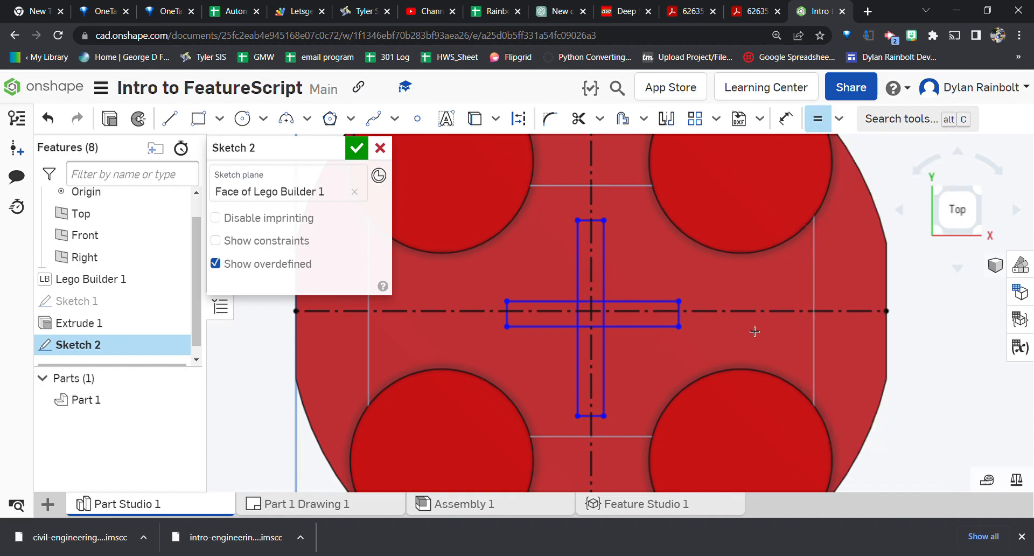
{"action": "left_click", "coordinate": [684, 322]}
{"action": "left_click", "coordinate": [597, 420]}
{"action": "left_click", "coordinate": [644, 303]}
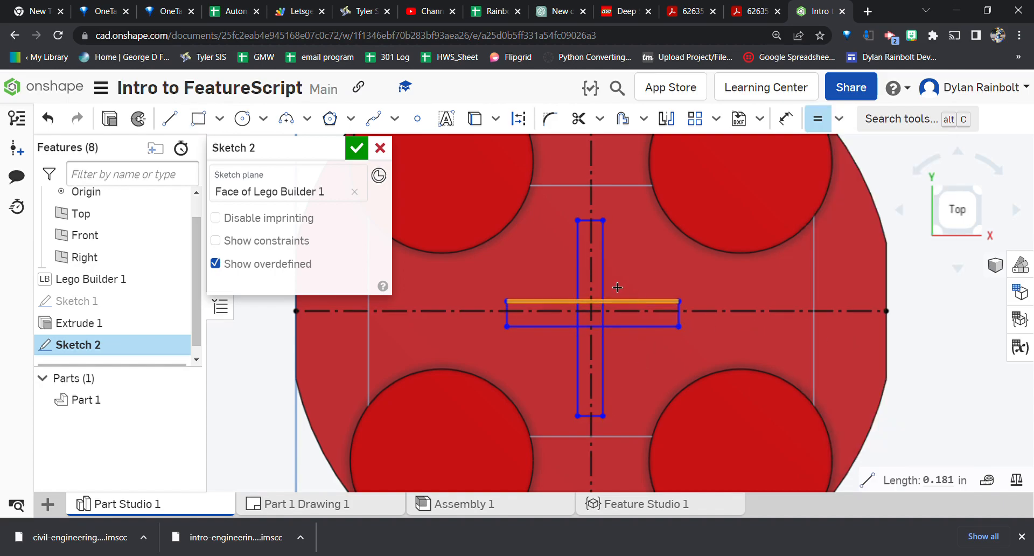
{"action": "left_click", "coordinate": [612, 284]}
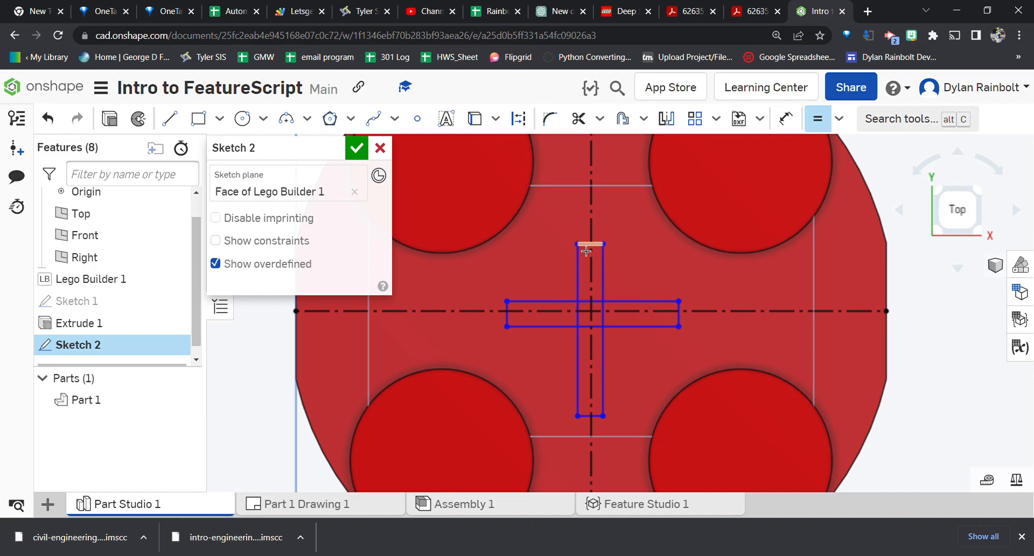
Adjust the corners of both rectangles to centre the cross by eye on the construction lines, and accept the sketch
{"action": "key", "text": "Escape"}
{"action": "left_click_drag", "start_coordinate": [577, 244], "coordinate": [577, 238]}
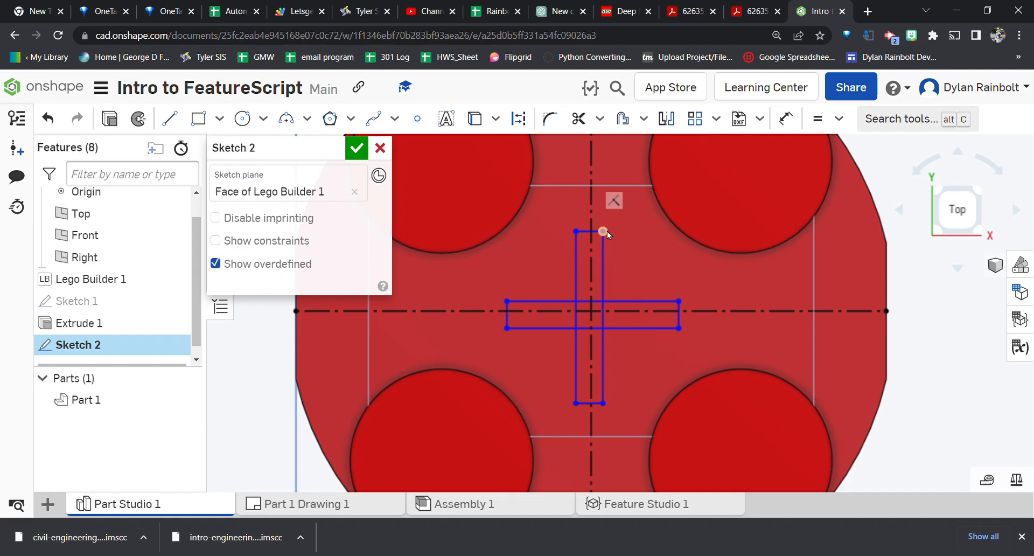
{"action": "left_click_drag", "start_coordinate": [607, 231], "coordinate": [605, 231]}
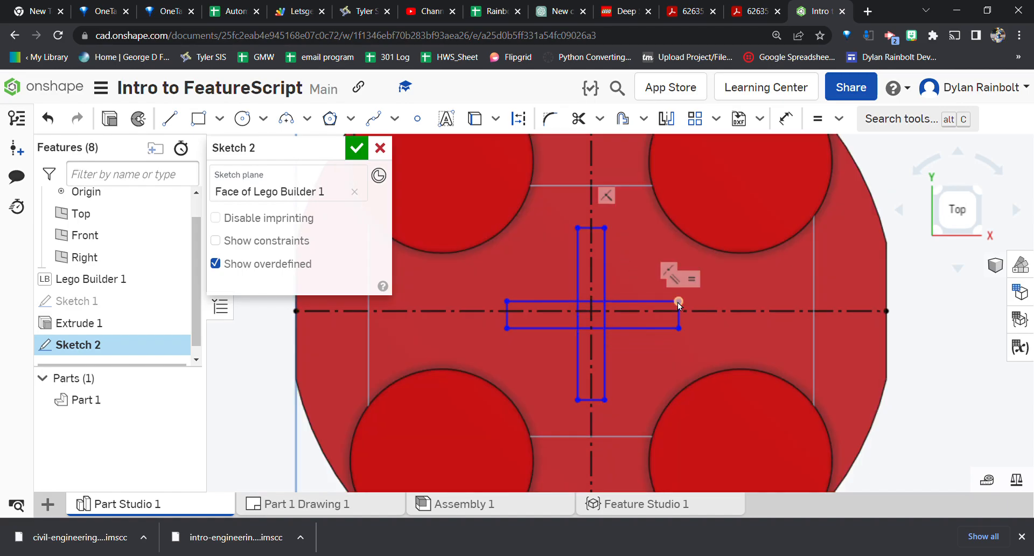
{"action": "left_click_drag", "start_coordinate": [677, 302], "coordinate": [676, 299]}
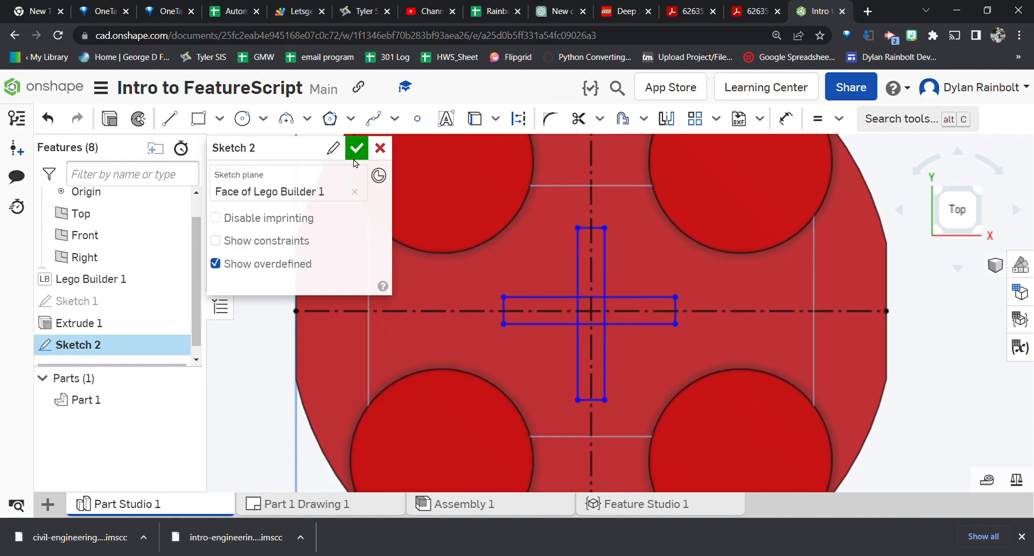
{"action": "left_click", "coordinate": [356, 152]}
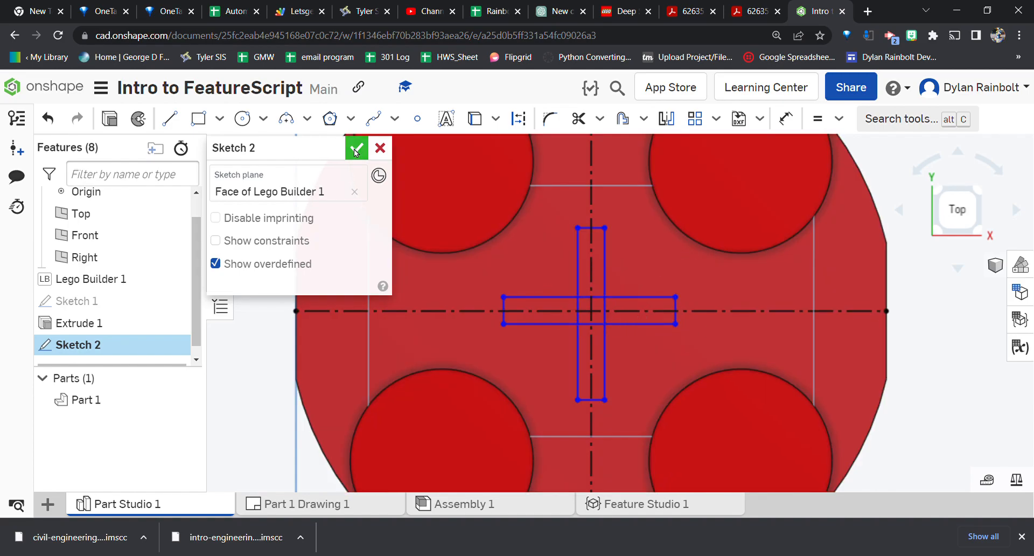
Extrude the cross-shaped sketch regions as a removal with a blind depth of 1 in, cutting through the round plate
{"action": "left_click", "coordinate": [109, 119]}
{"action": "right_click_drag", "start_coordinate": [610, 343], "coordinate": [615, 233]}
{"action": "scroll", "coordinate": [776, 286], "scroll_direction": "down", "scroll_amount": 3}
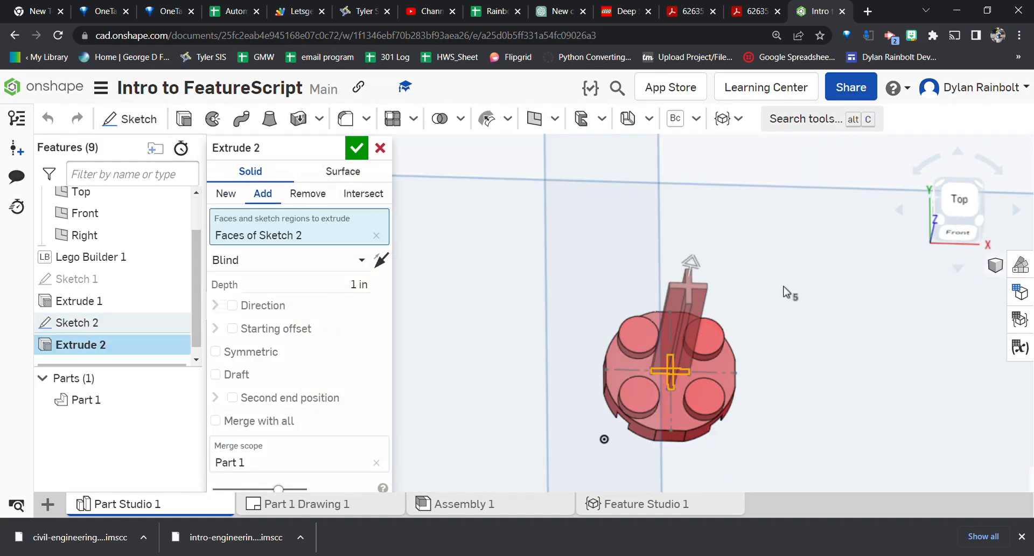
{"action": "left_click", "coordinate": [296, 194]}
{"action": "left_click", "coordinate": [356, 148]}
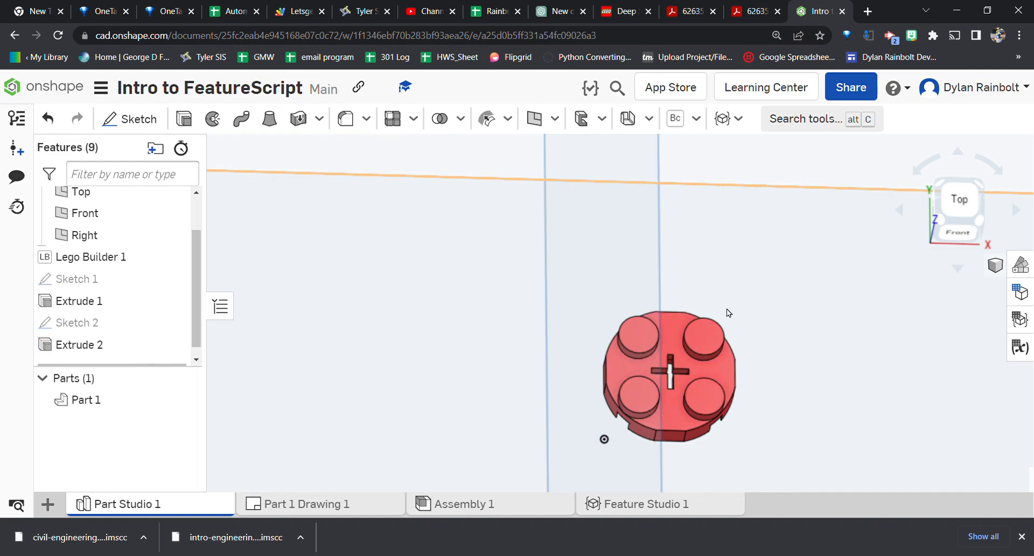
Inspect the cross cutout from an angle and compare its proportions with the round plate in the building instructions PDF
{"action": "scroll", "coordinate": [699, 372], "scroll_direction": "up", "scroll_amount": 5}
{"action": "right_click_drag", "start_coordinate": [816, 366], "coordinate": [805, 364]}
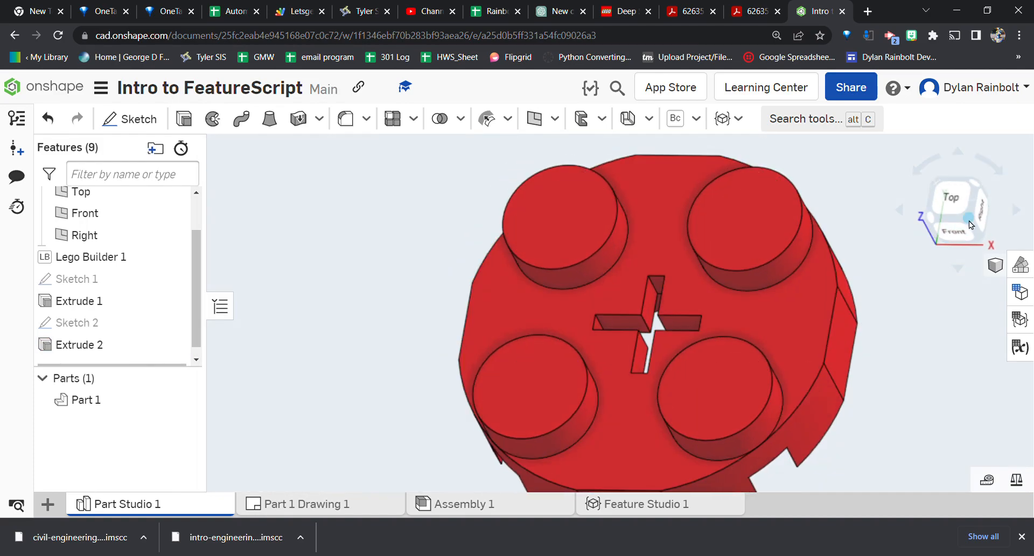
{"action": "left_click", "coordinate": [971, 221]}
{"action": "scroll", "coordinate": [662, 305], "scroll_direction": "up", "scroll_amount": 10}
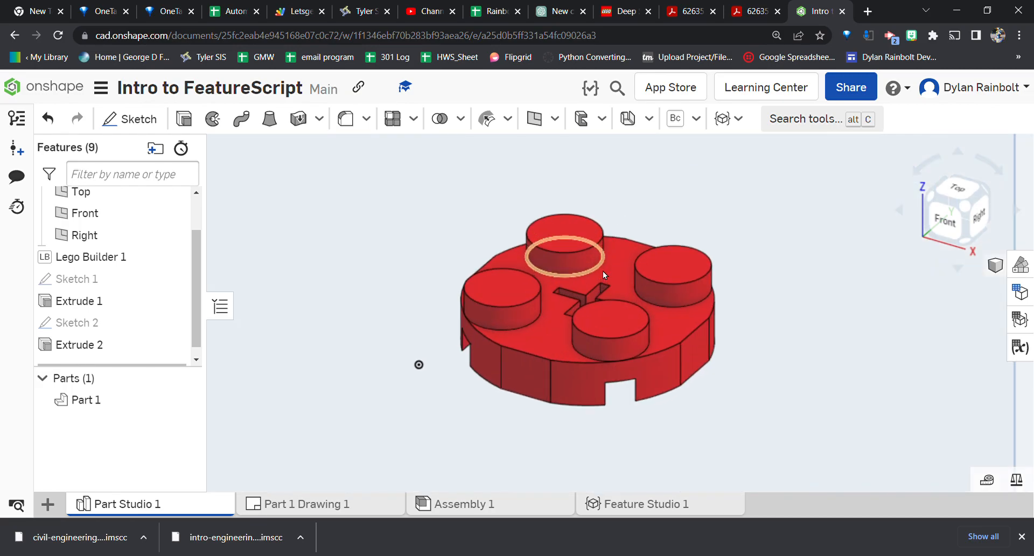
{"action": "left_click", "coordinate": [745, 5]}
{"action": "left_click", "coordinate": [685, 11]}
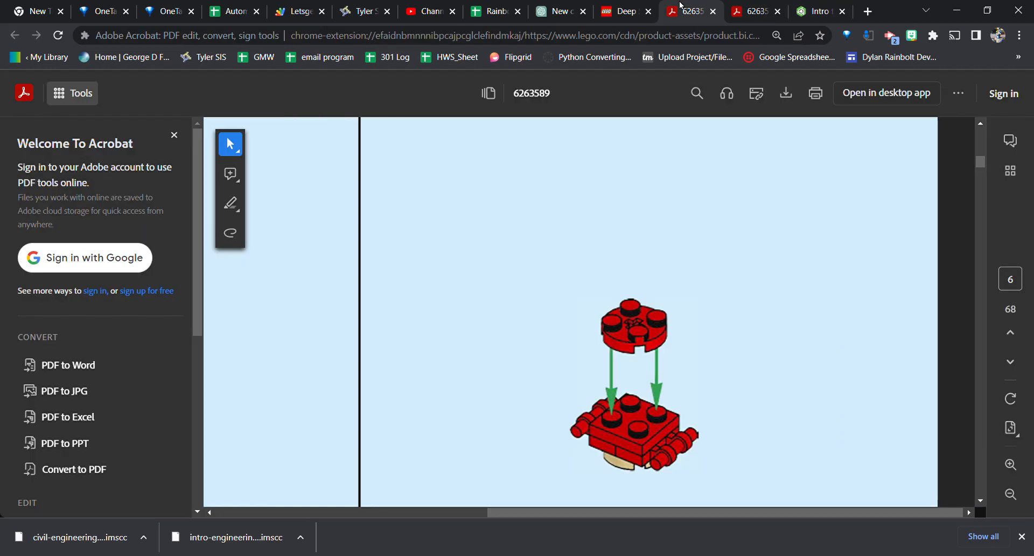
{"action": "left_click", "coordinate": [844, 8]}
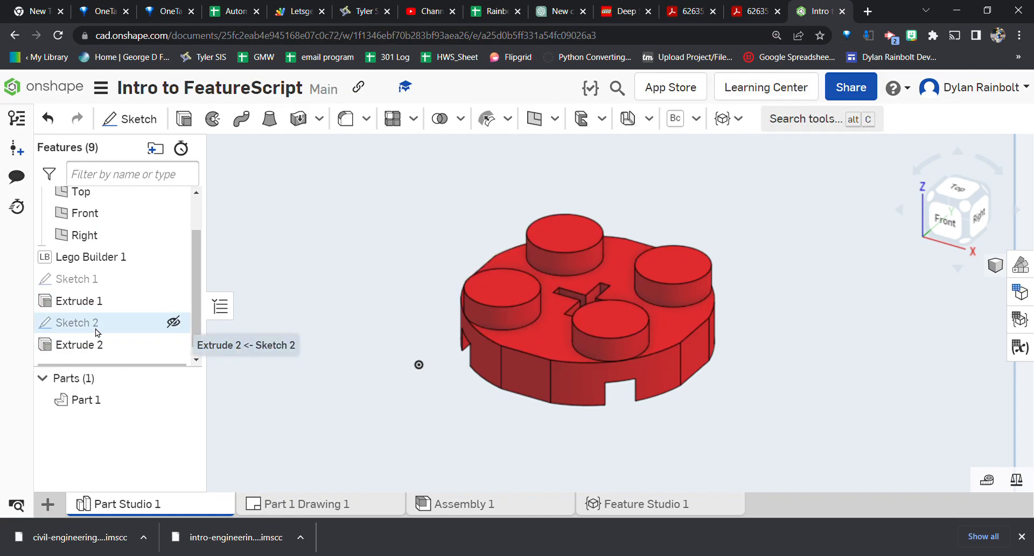
Reopen the cross sketch and dimension the thickness of the horizontal rectangle to 0.04 in
{"action": "double_click", "coordinate": [127, 323]}
{"action": "left_click", "coordinate": [954, 188]}
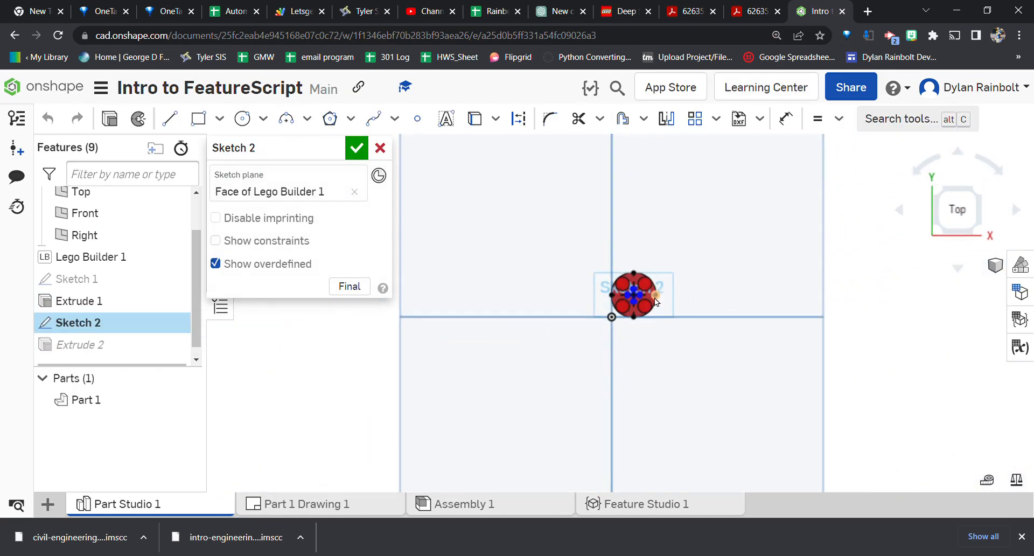
{"action": "scroll", "coordinate": [599, 305], "scroll_direction": "up", "scroll_amount": 10}
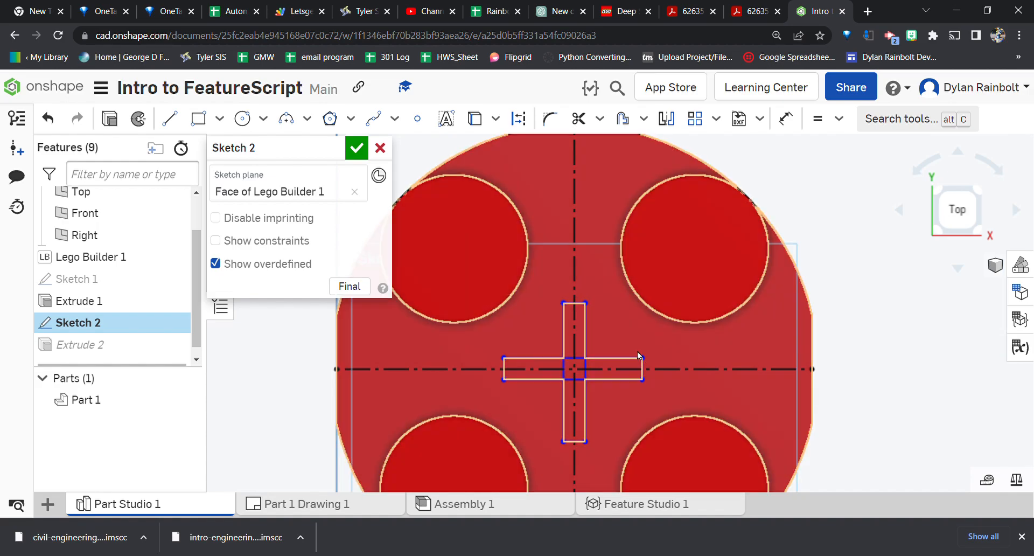
{"action": "mouse_move", "coordinate": [643, 358]}
{"action": "left_mouse_down"}
{"action": "mouse_move", "coordinate": [644, 349]}
{"action": "mouse_move", "coordinate": [643, 359]}
{"action": "left_mouse_up"}
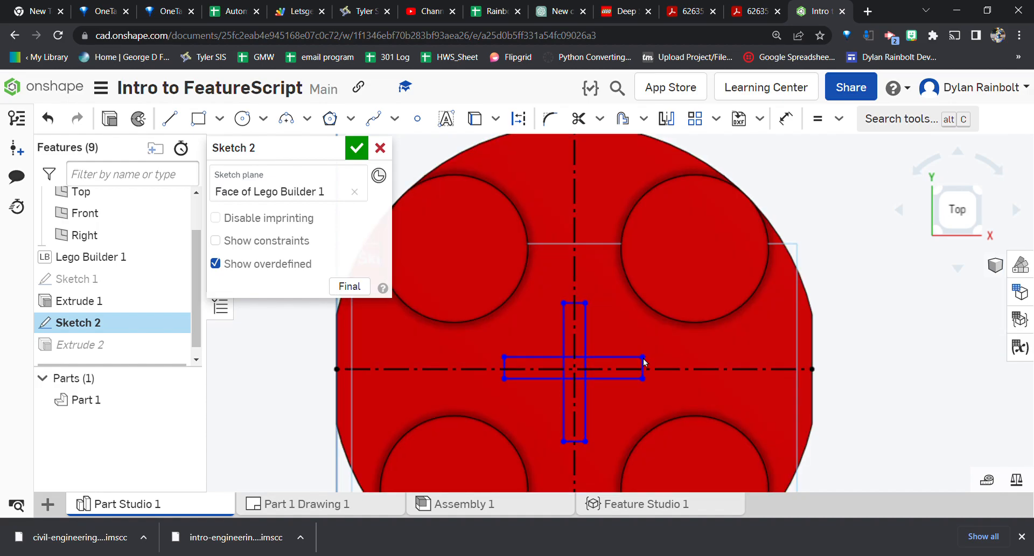
{"action": "right_click", "coordinate": [644, 379]}
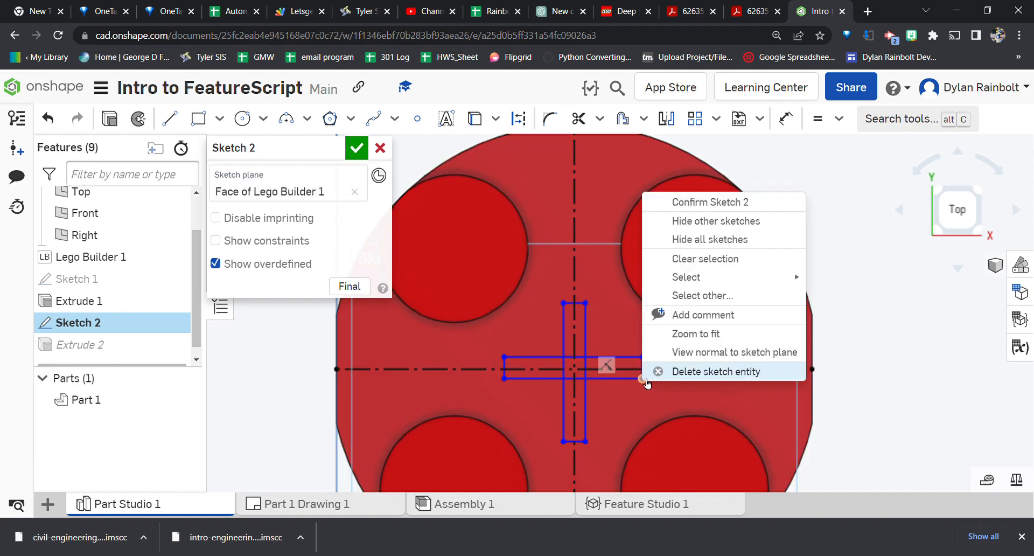
{"action": "key", "text": "Escape"}
{"action": "key", "text": "d"}
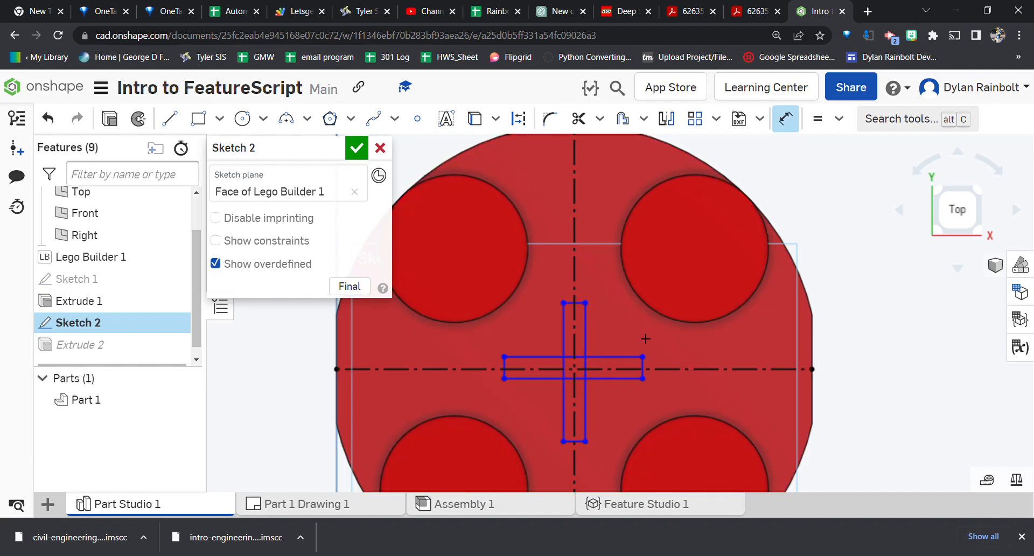
{"action": "left_click", "coordinate": [640, 378]}
{"action": "left_click", "coordinate": [652, 369]}
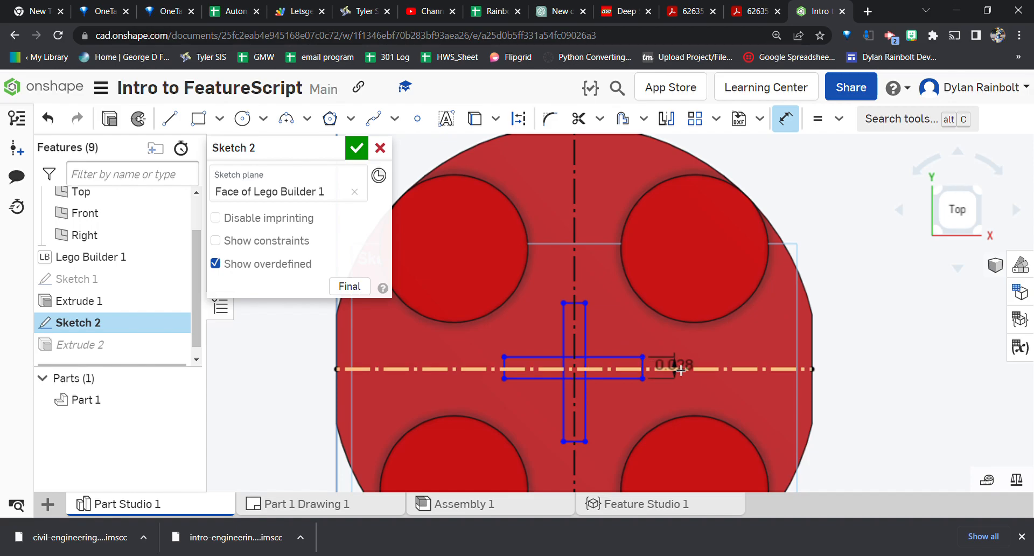
{"action": "left_click", "coordinate": [856, 359]}
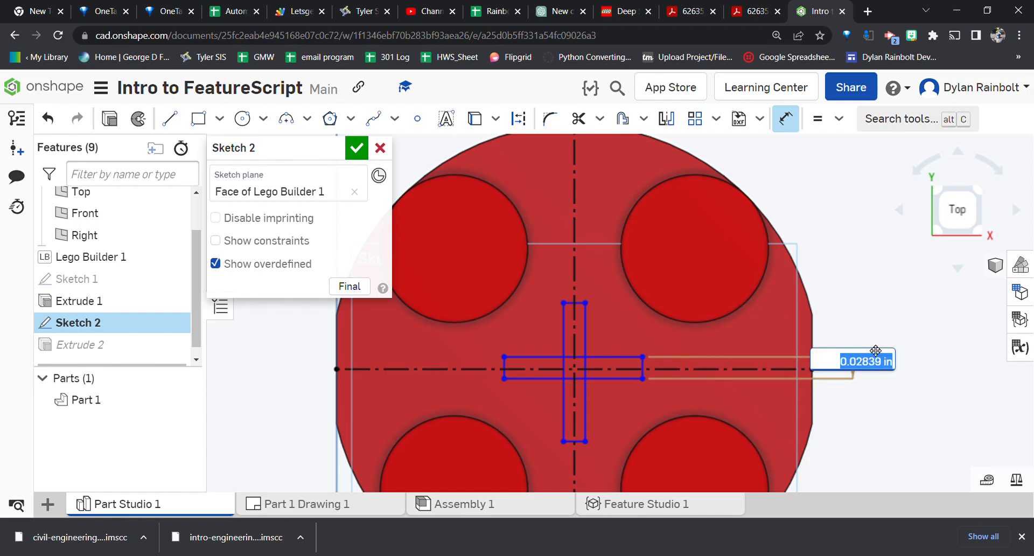
{"action": "key", "text": "BackSpace"}
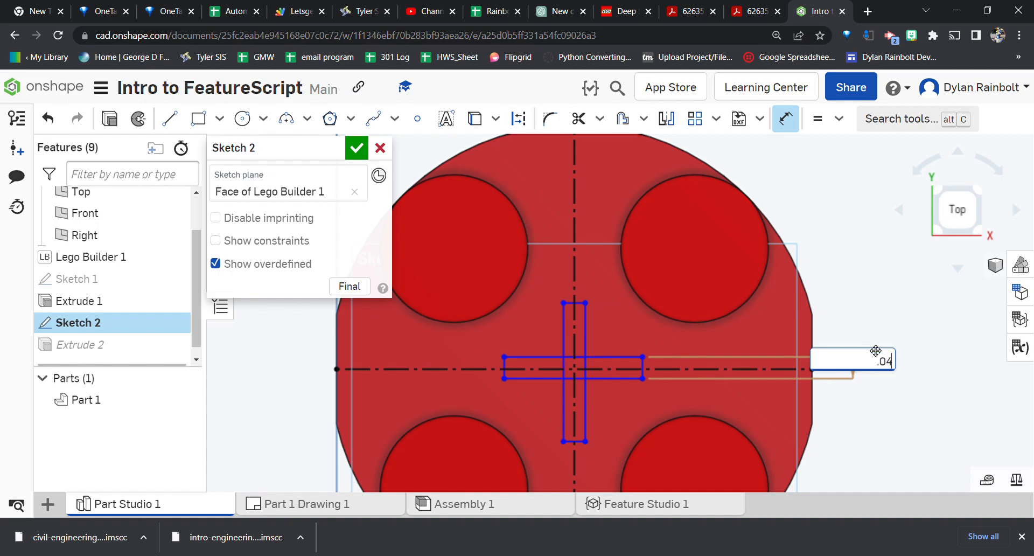
{"action": "key", "text": "Return"}
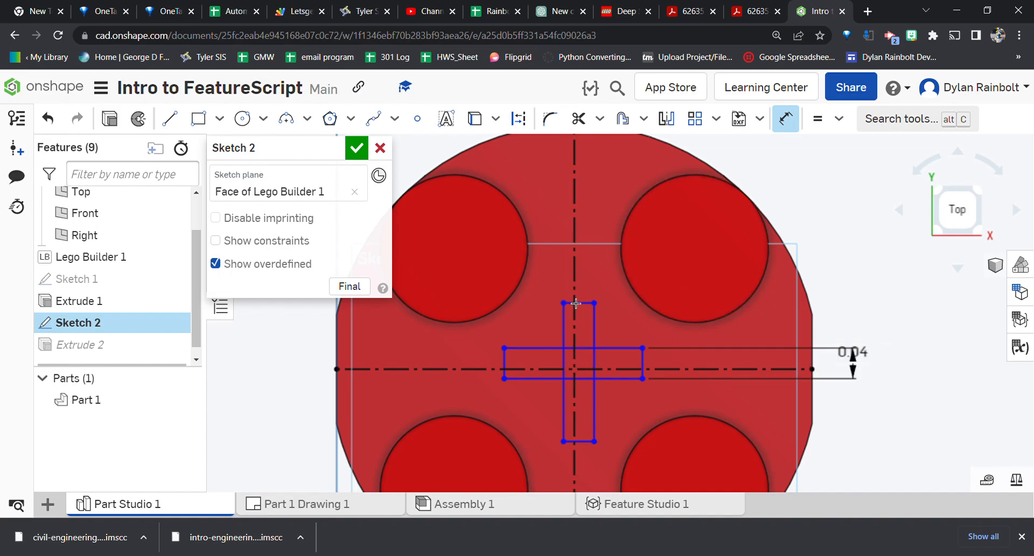
Set the horizontal rectangle's thickness dimension to 0.045 in
{"action": "double_click", "coordinate": [865, 362]}
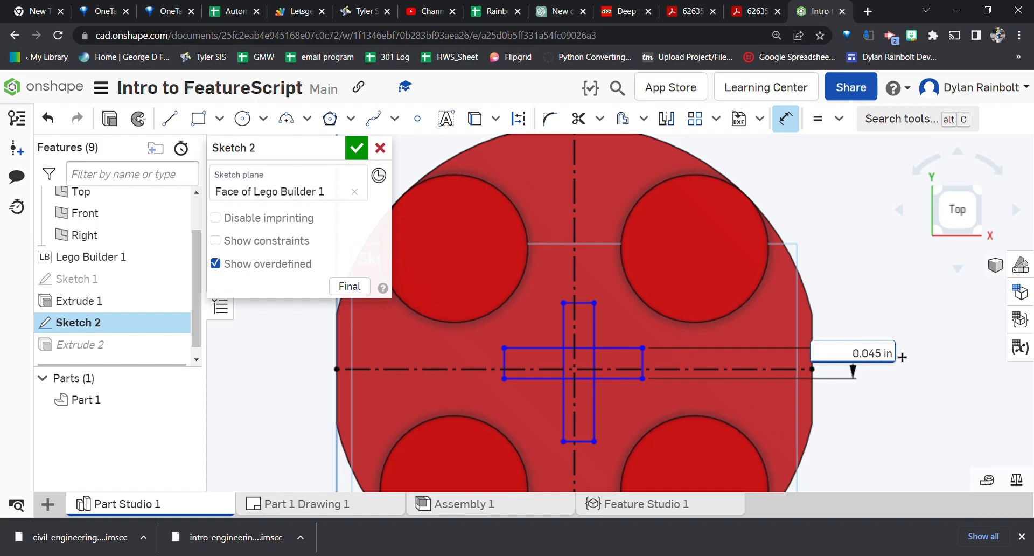
{"action": "type", "text": "5"}
{"action": "key", "text": "Return"}
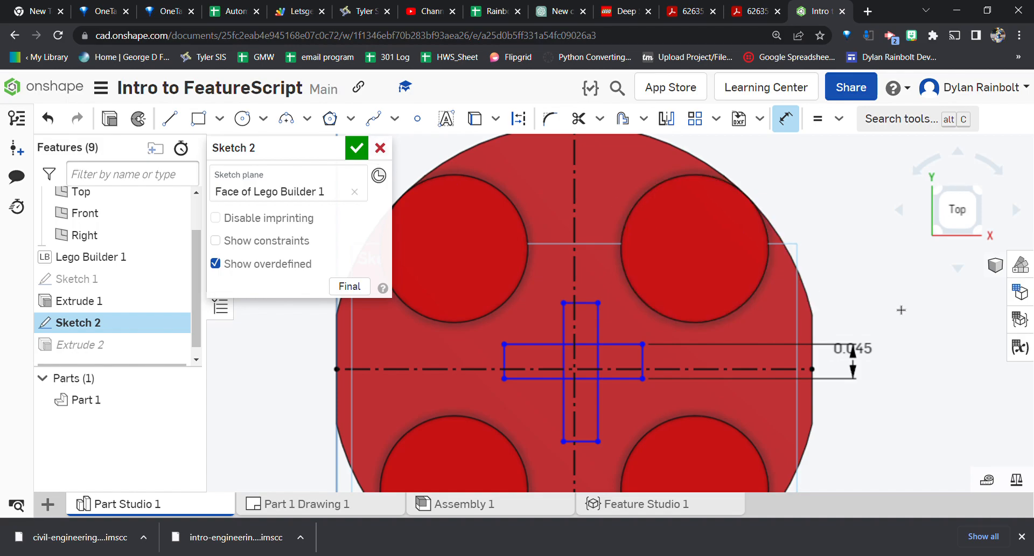
Shift both rectangles by their corners to recentre the cross by eye on the construction lines, and accept the sketch
{"action": "key", "text": "Escape"}
{"action": "left_click_drag", "start_coordinate": [641, 378], "coordinate": [648, 386]}
{"action": "left_click_drag", "start_coordinate": [564, 303], "coordinate": [557, 305]}
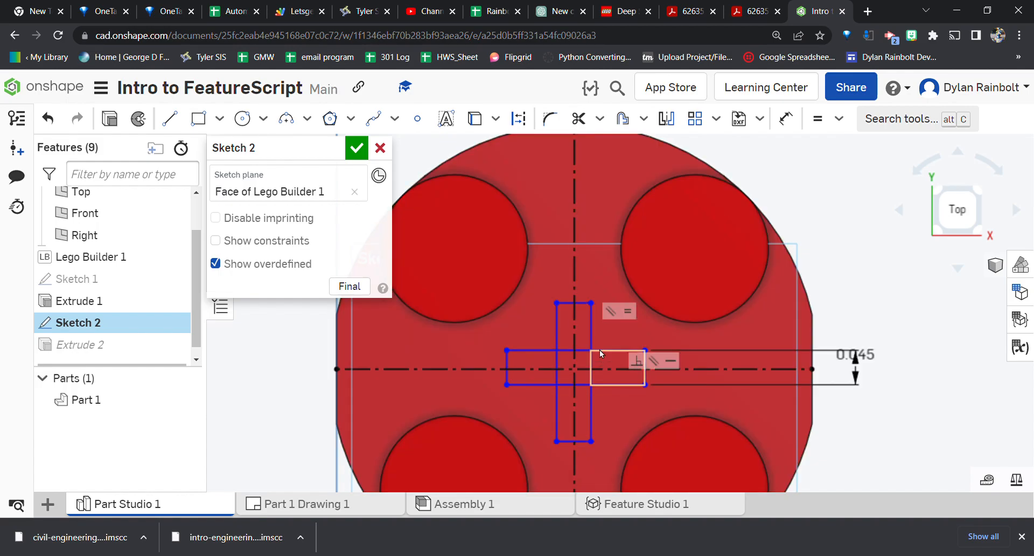
{"action": "left_click", "coordinate": [357, 148]}
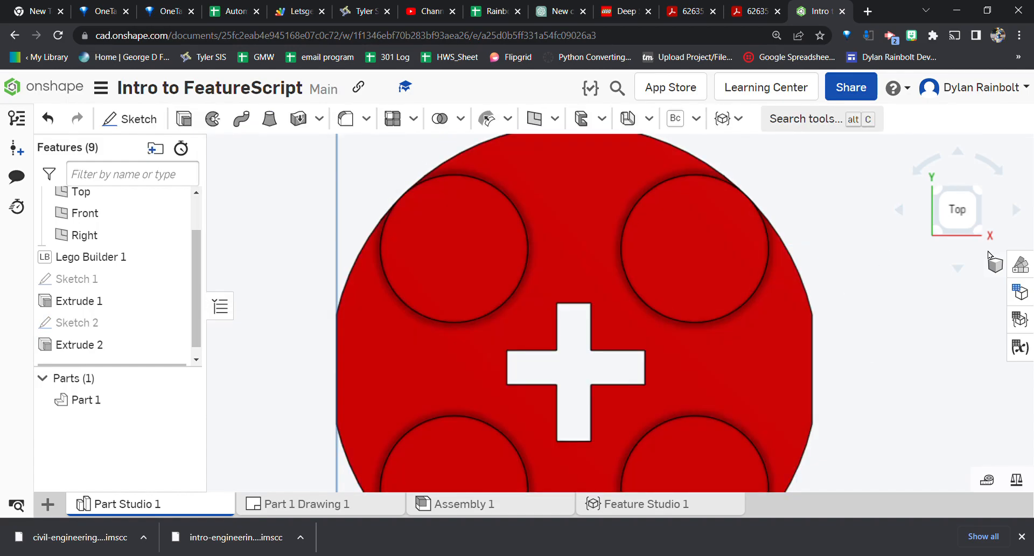
Check the widened cross cutout in isometric view against the building instructions, and examine the plate from above
{"action": "left_click", "coordinate": [996, 266]}
{"action": "left_click", "coordinate": [917, 153]}
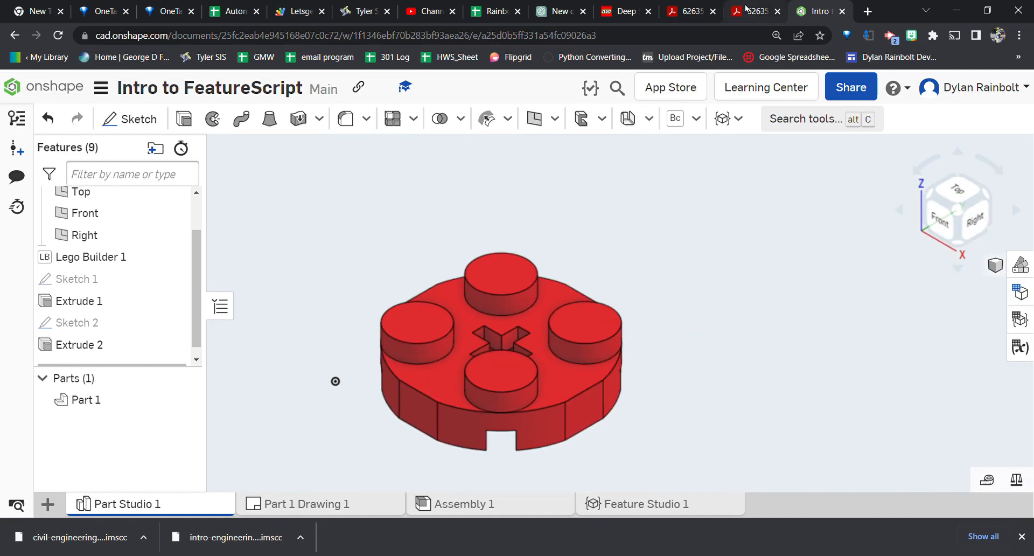
{"action": "left_click", "coordinate": [700, 10]}
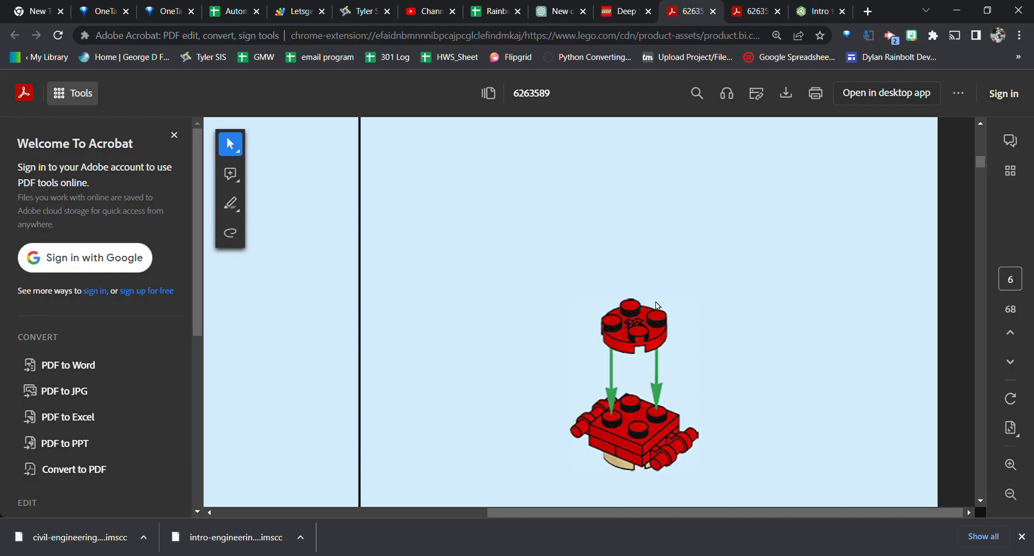
{"action": "left_click", "coordinate": [822, 7]}
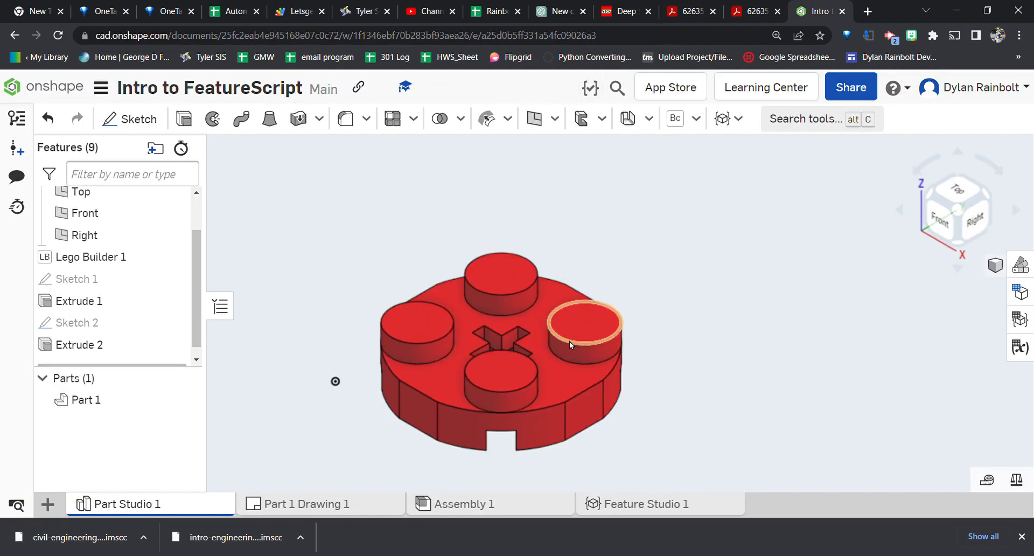
{"action": "scroll", "coordinate": [718, 244], "scroll_direction": "down", "scroll_amount": 5}
{"action": "right_click_drag", "start_coordinate": [605, 298], "coordinate": [637, 375]}
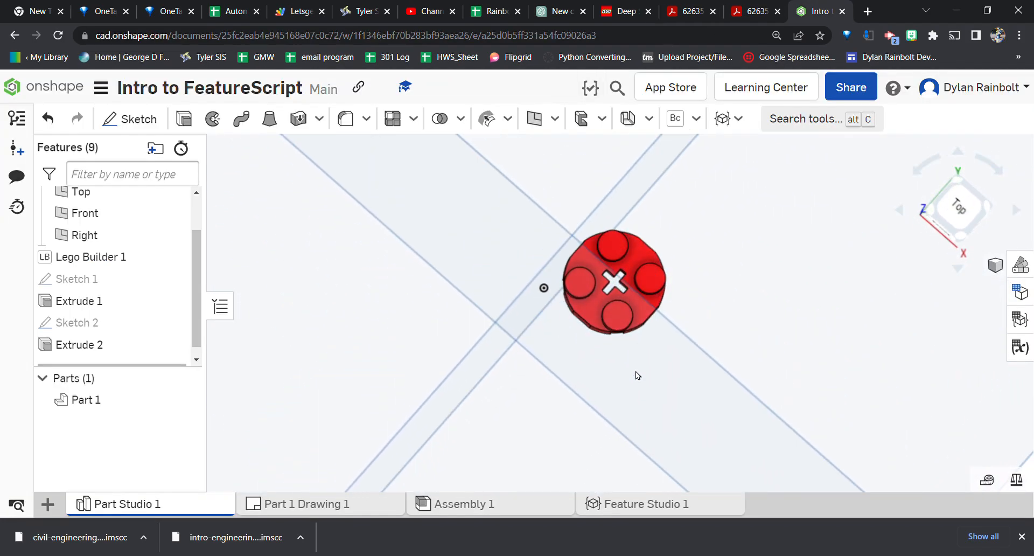
{"action": "left_click", "coordinate": [958, 206]}
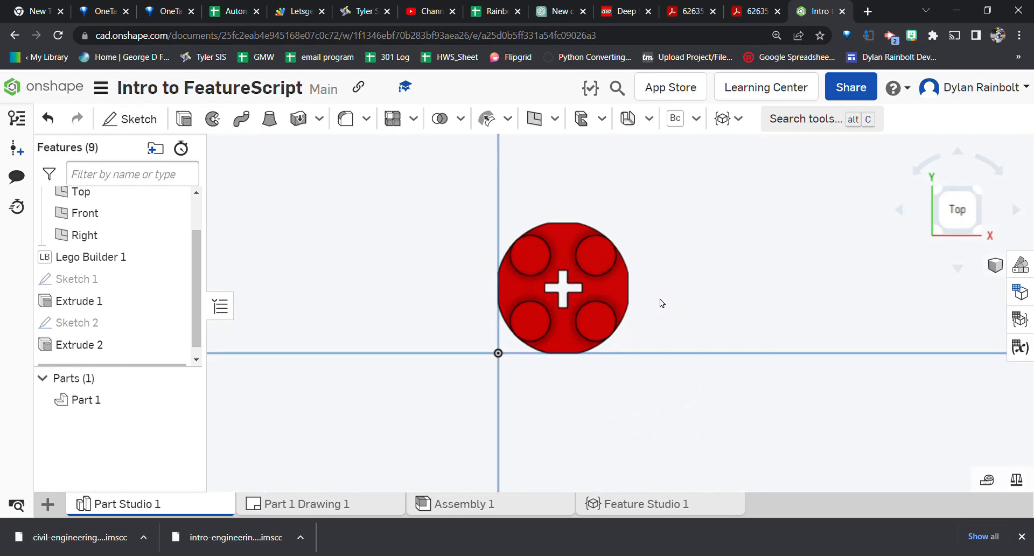